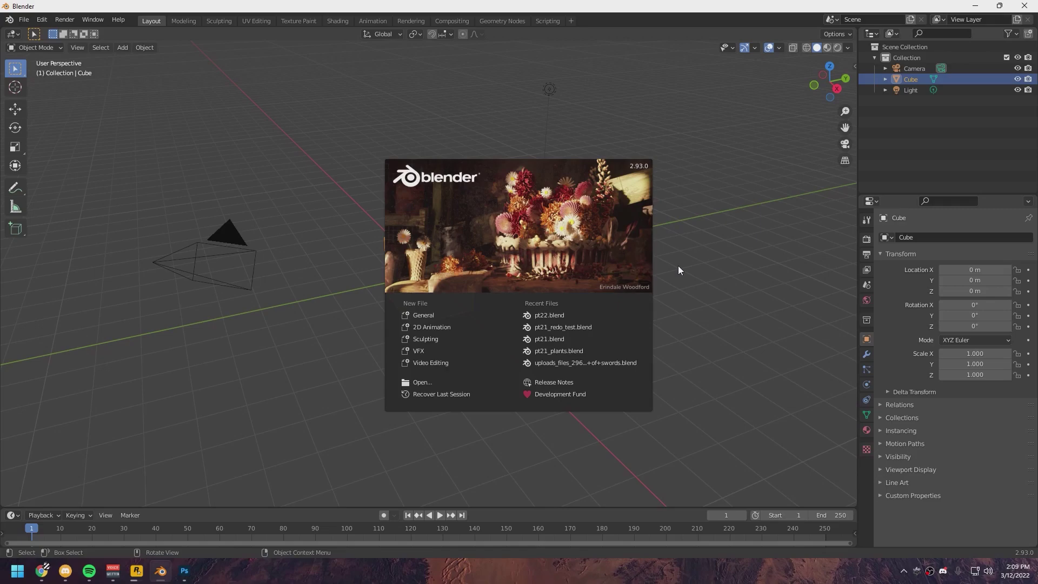
# - Open pt22.blend, view the ants in Rendered shading, and raise the metal Film Width from 0.236 to 0.372
pyautogui.click(556, 315)
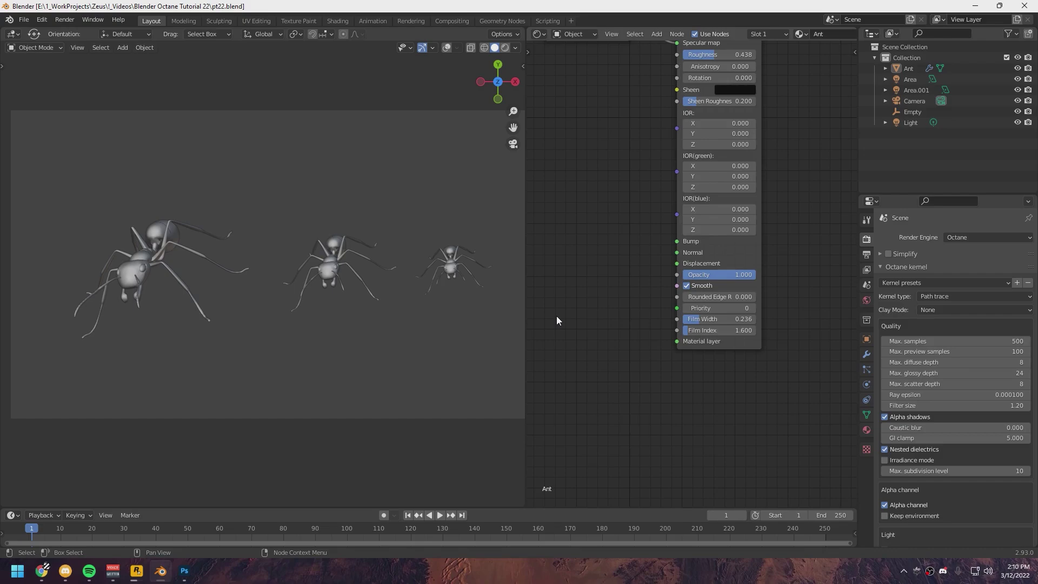
pyautogui.click(505, 47)
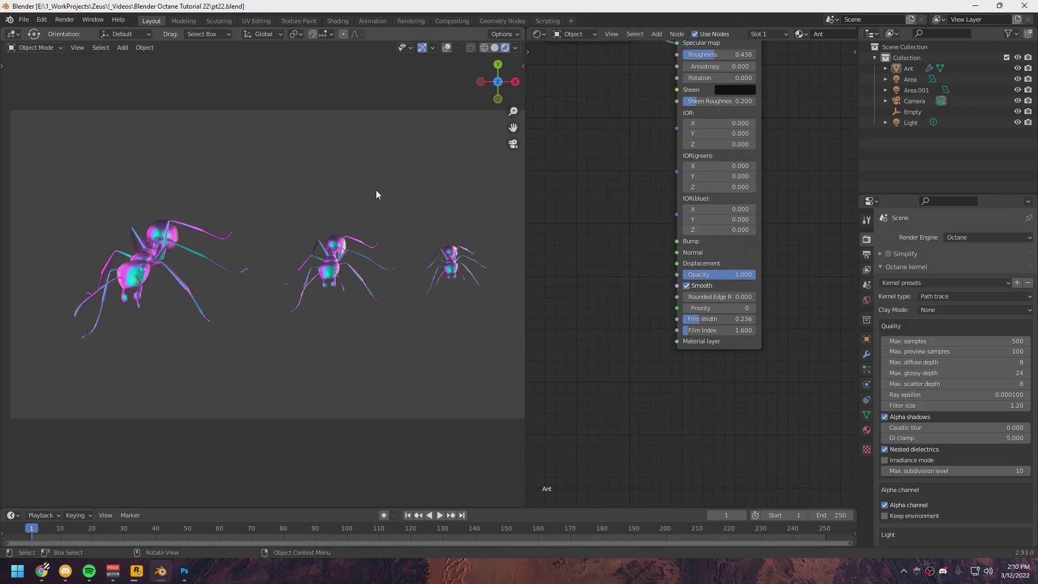
pyautogui.press('Home')
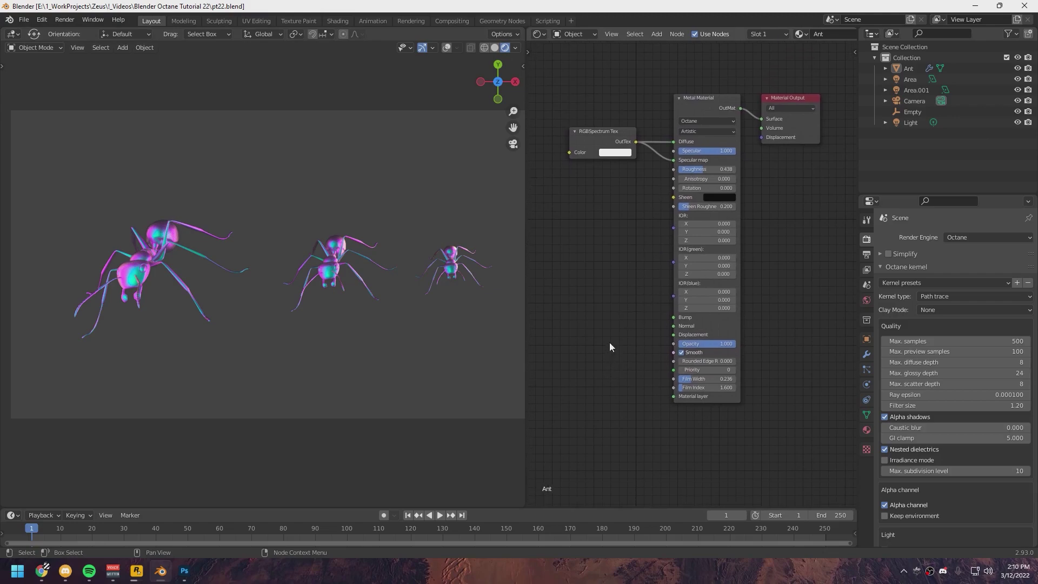
pyautogui.scroll(2, 611, 340)
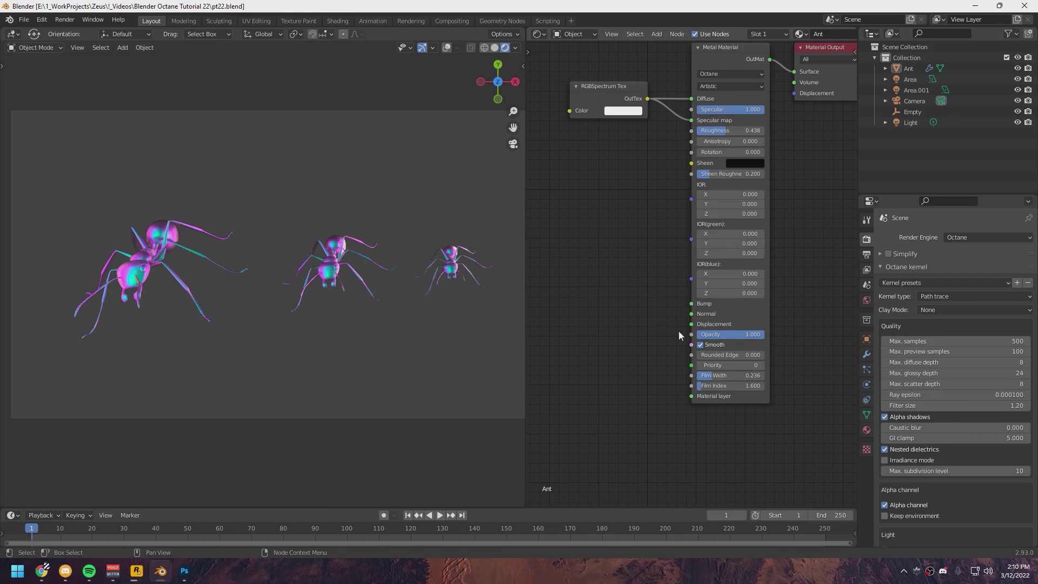
pyautogui.moveTo(716, 375); pyautogui.dragTo(751, 375)
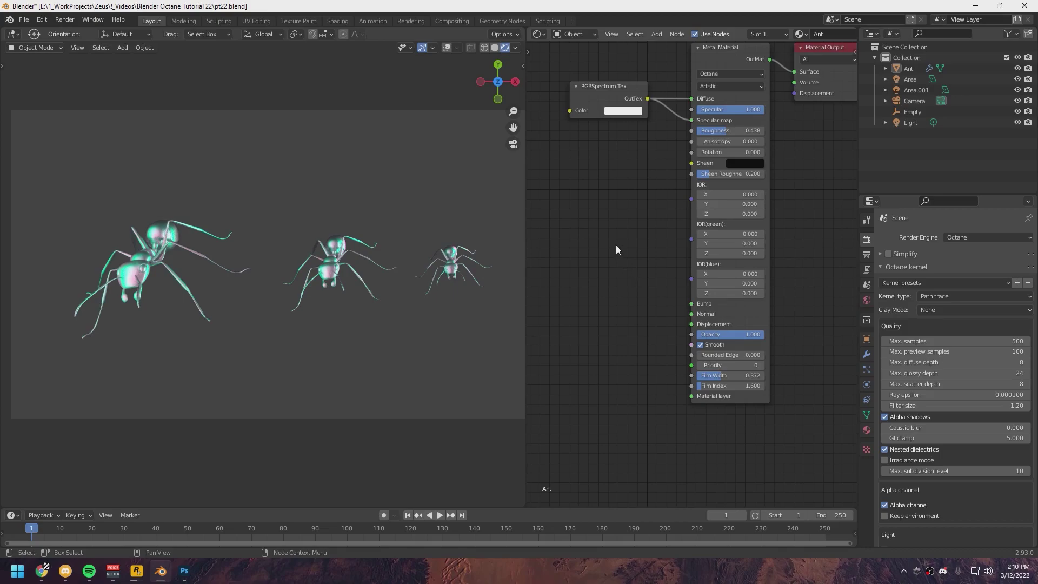
# - Return to Solid shading, render frame 1 of the chrome ants with F12, and zoom out on the result
pyautogui.click(494, 47)
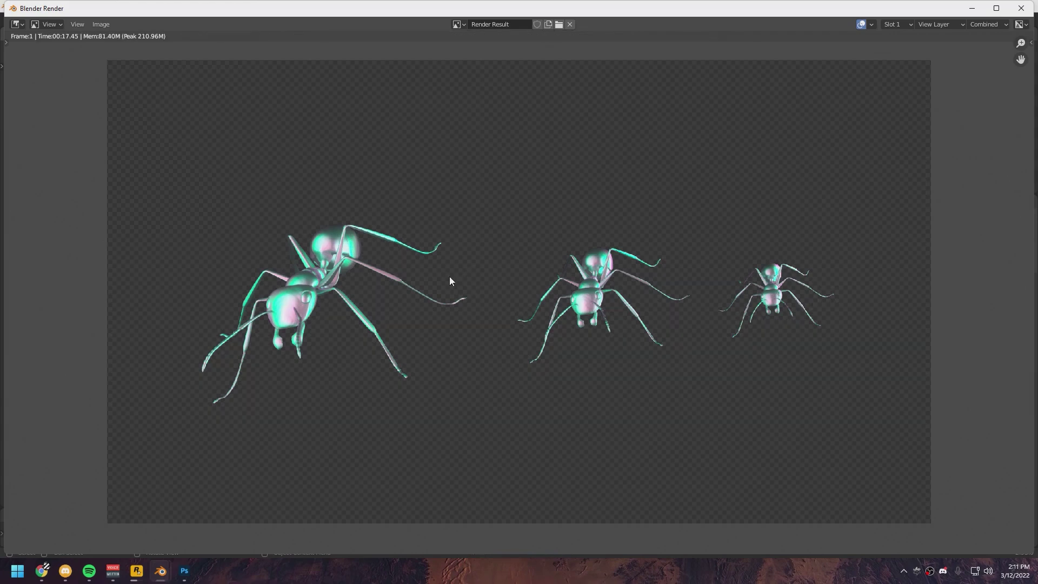
pyautogui.scroll(-1, 483, 335)
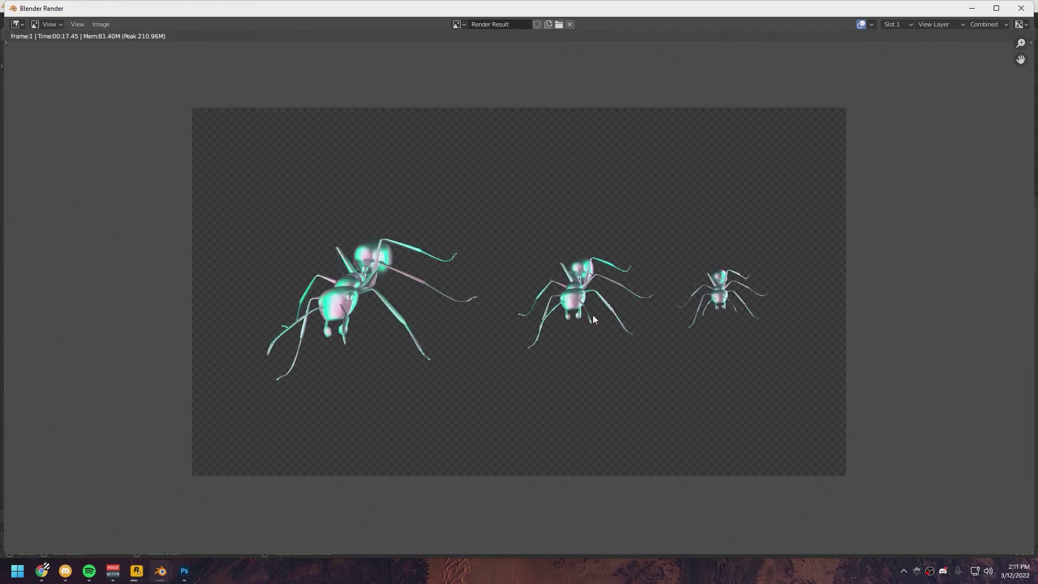
# - Save the render as pt22alpha.png, open it in Photoshop, and bring up the Untitled-1 cloud document
pyautogui.click(105, 27)
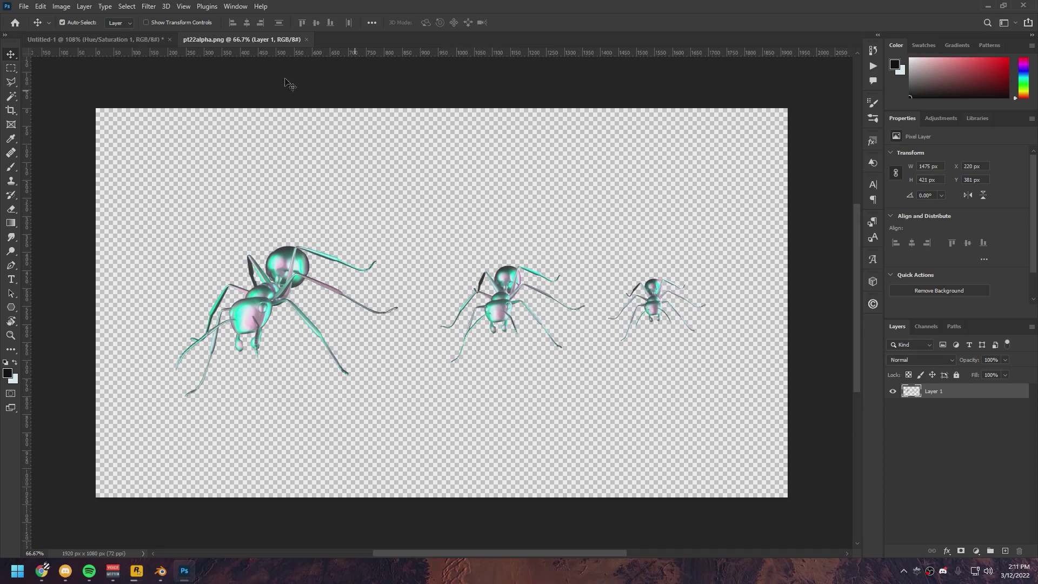
pyautogui.click(118, 40)
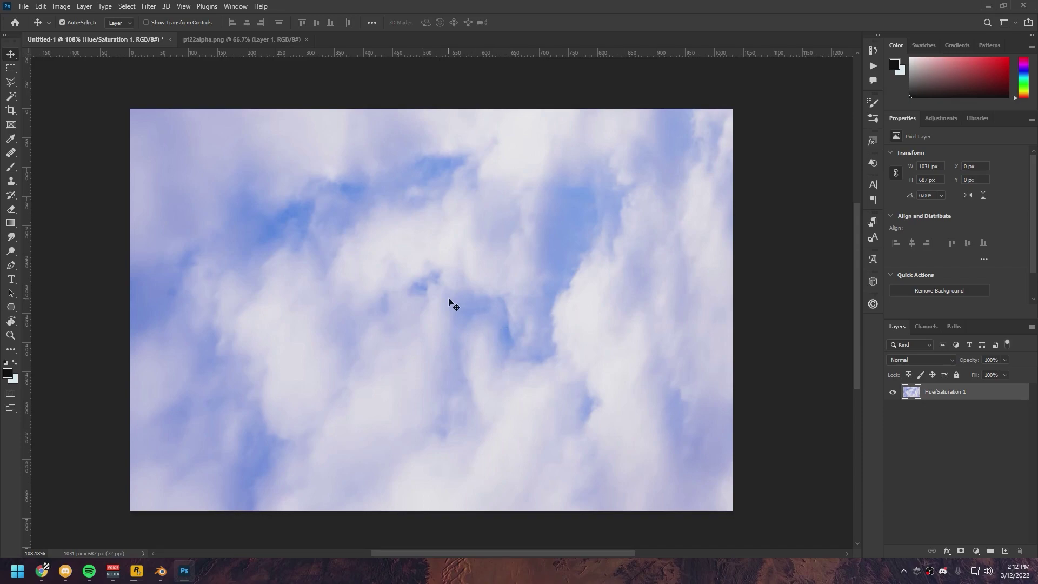
# - Paste the ants onto the clouds, scale them to about half size, and centre them
pyautogui.hotkey('ctrl', 'v')
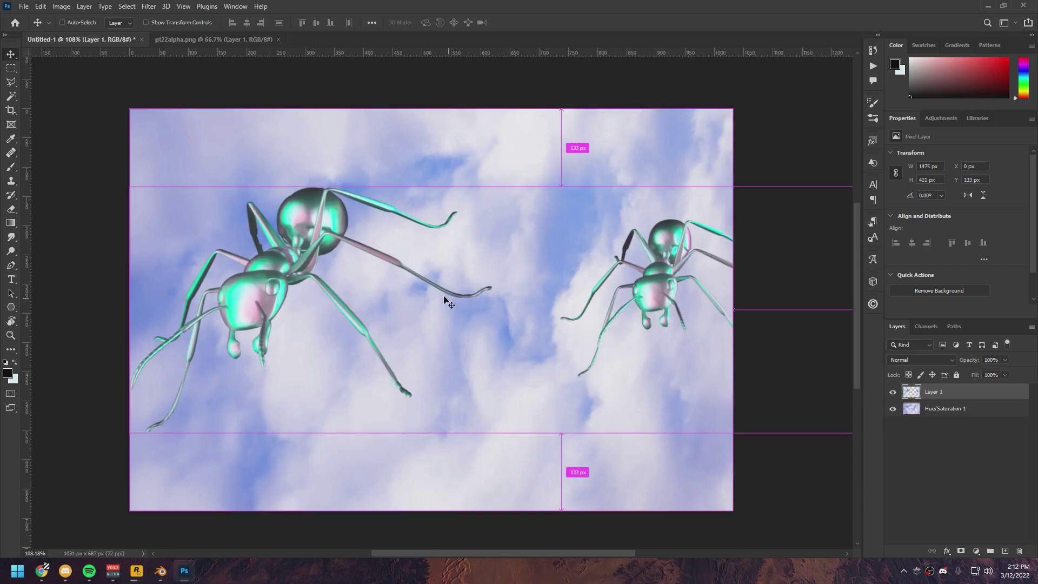
pyautogui.press('t')
pyautogui.hotkey('ctrl', 't')
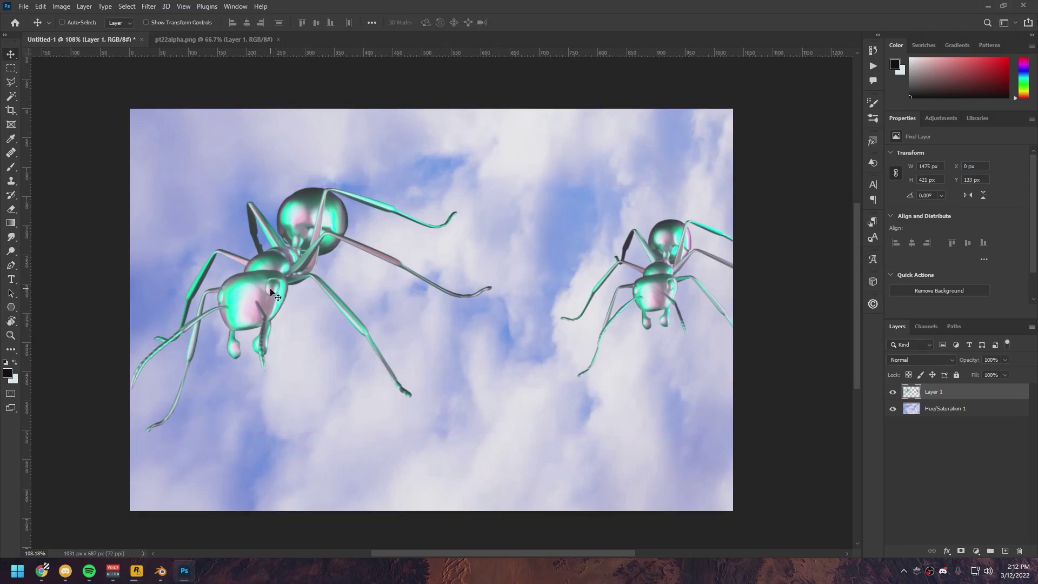
pyautogui.keyDown('alt'); pyautogui.moveTo(130, 309); pyautogui.dragTo(324, 309); pyautogui.keyUp('alt')
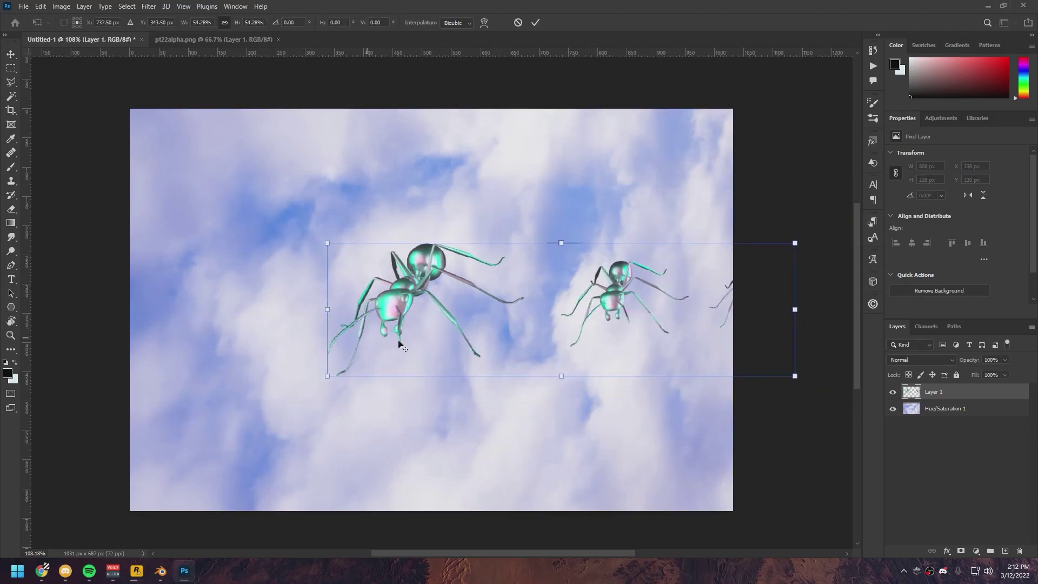
pyautogui.moveTo(544, 323); pyautogui.dragTo(416, 330)
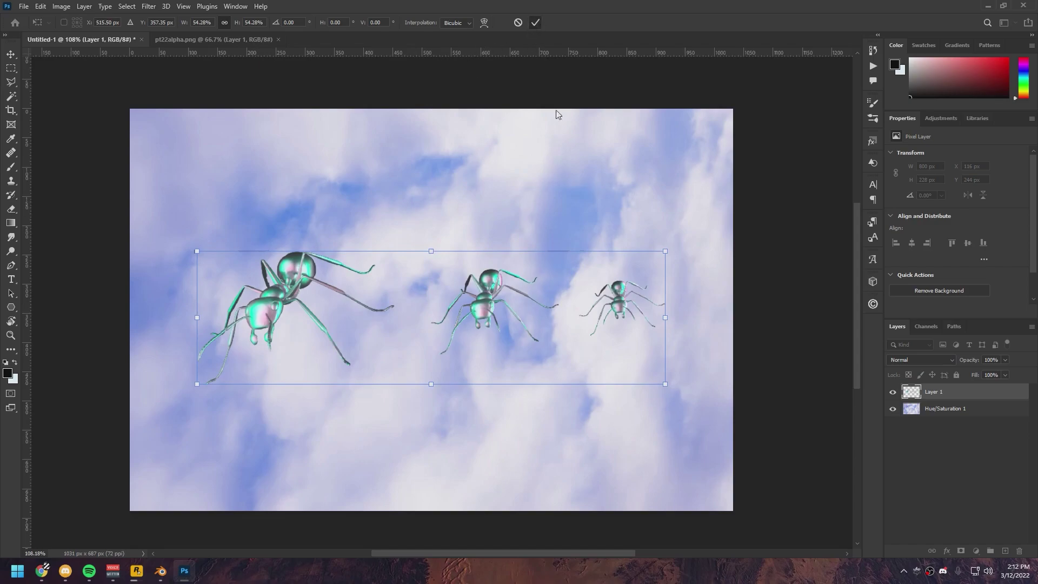
pyautogui.press('Return')
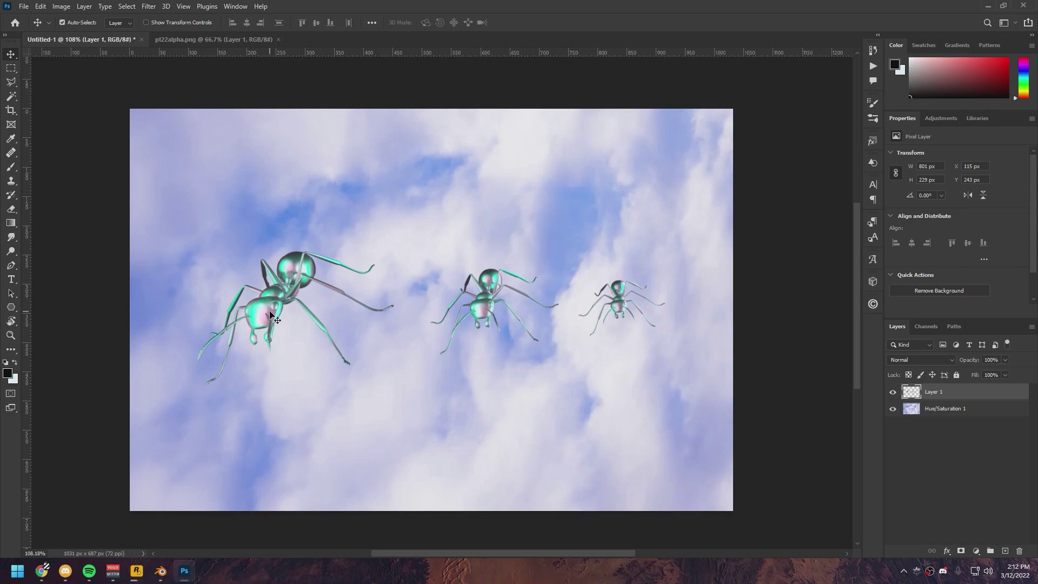
# - Remove the trial ant layer, switch to pt22alpha.png, and return to Blender's render window
pyautogui.hotkey('ctrl', 'e')
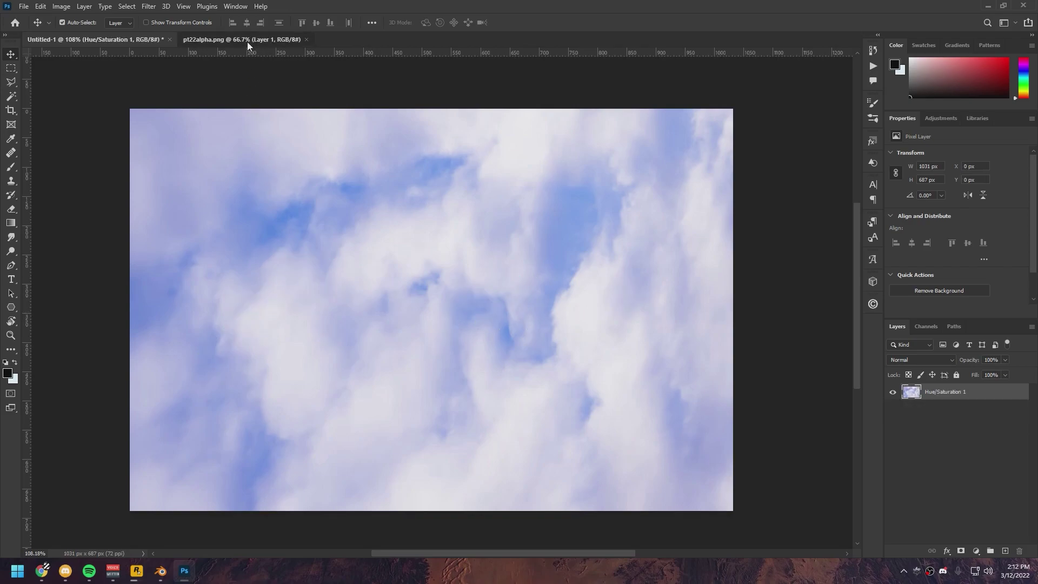
pyautogui.click(248, 41)
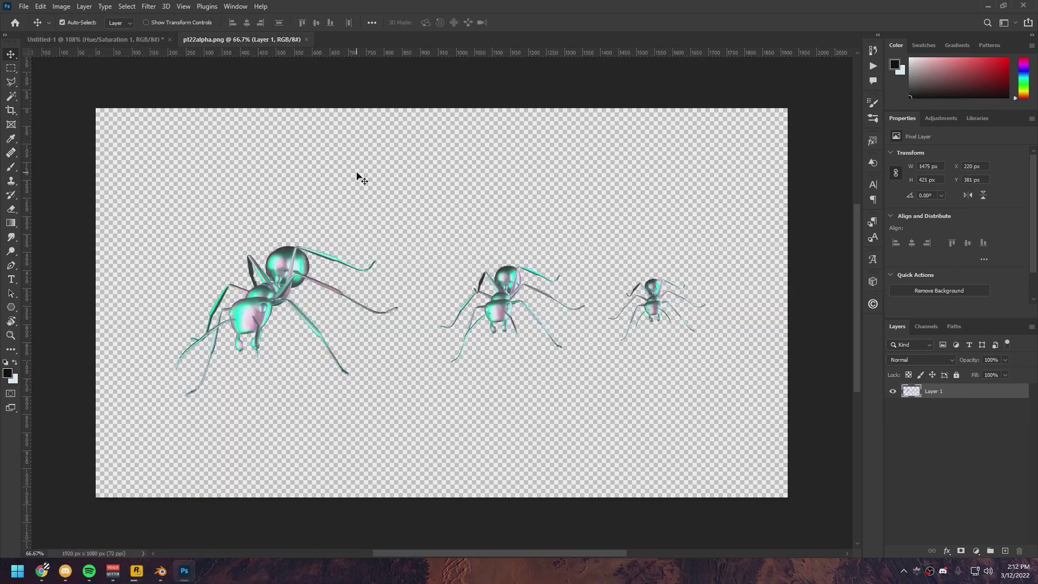
pyautogui.hotkey('alt', 'Tab')
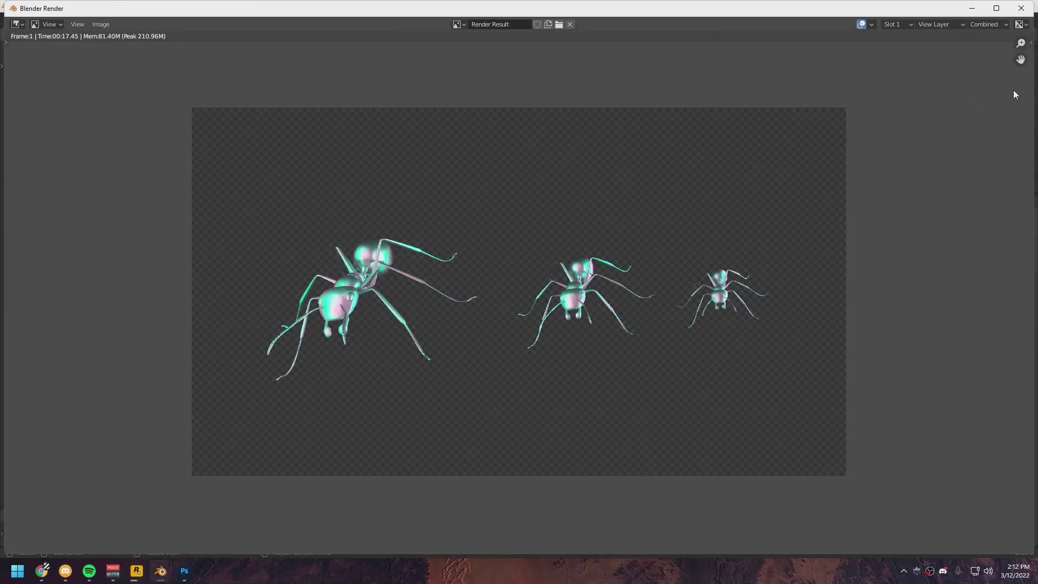
# - Close the render window, show the View Layer Passes with preview Combined, and widen the properties panel
pyautogui.click(1020, 15)
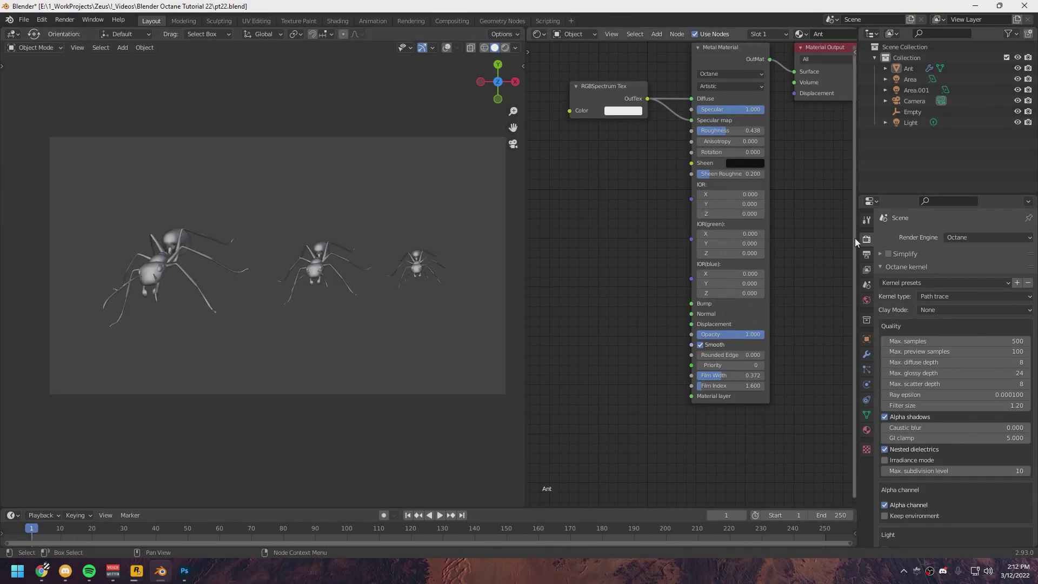
pyautogui.click(867, 270)
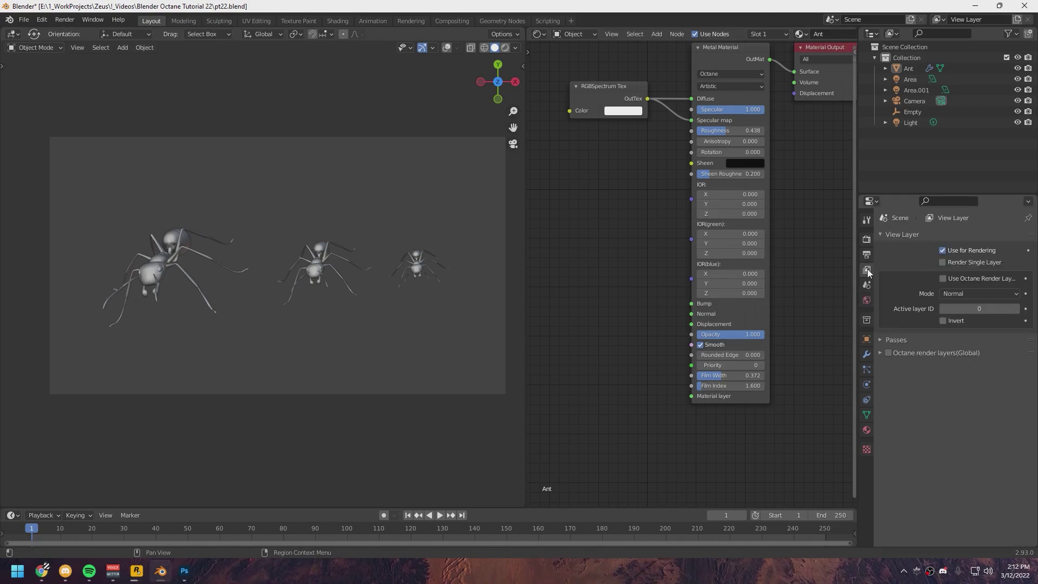
pyautogui.click(881, 340)
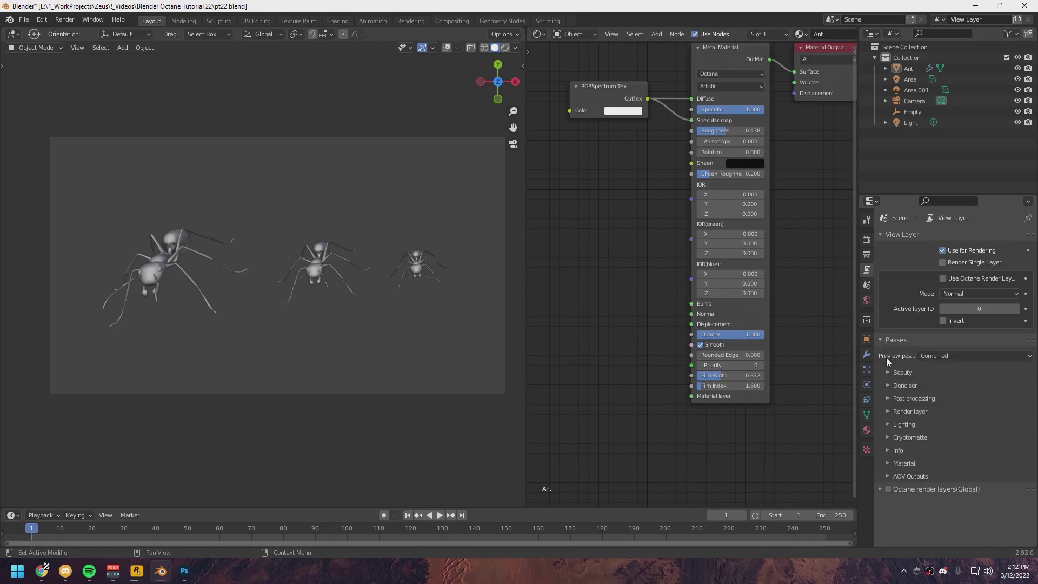
pyautogui.click(865, 369)
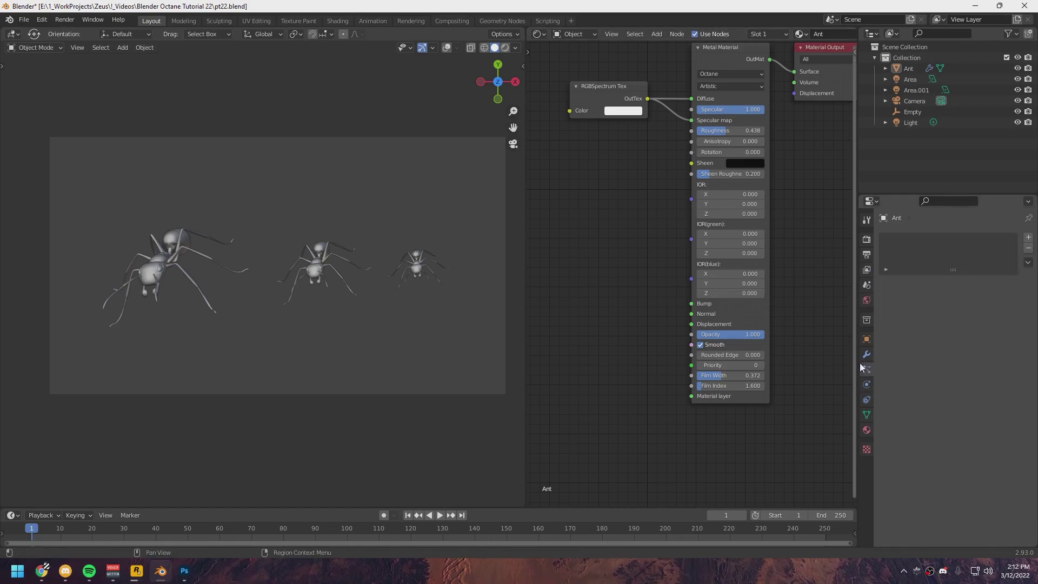
pyautogui.click(866, 269)
pyautogui.moveTo(857, 337); pyautogui.dragTo(764, 336)
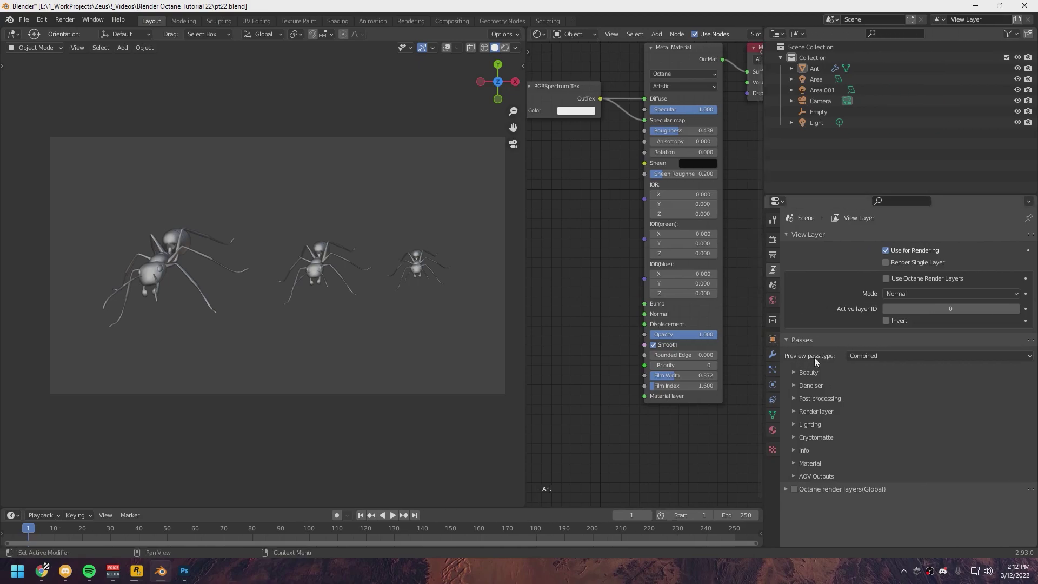
# - Preview the Post processing pass in Rendered shading, then set the preview pass back to Combined
pyautogui.click(876, 355)
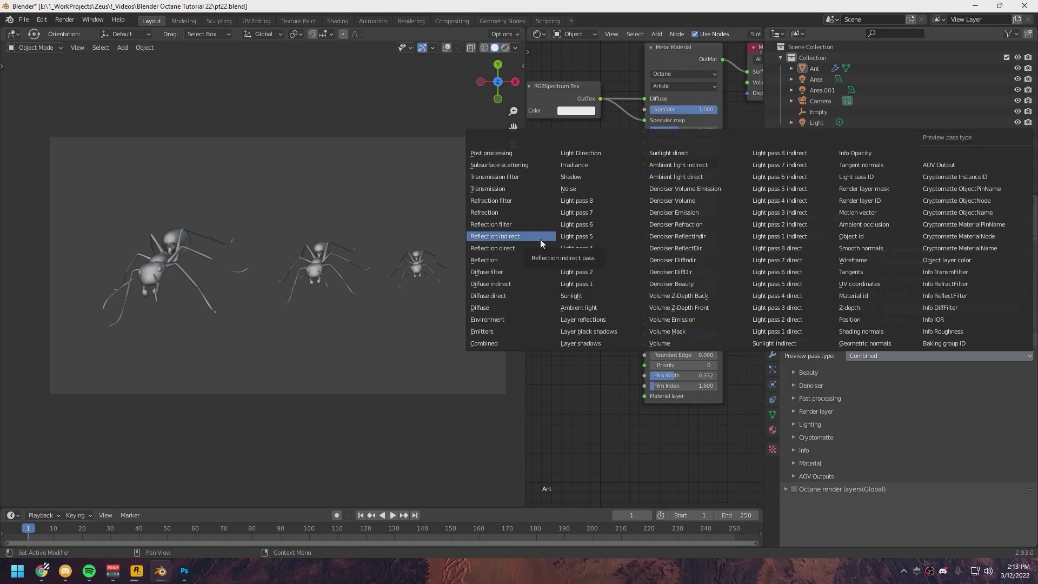
pyautogui.click(494, 154)
pyautogui.click(505, 49)
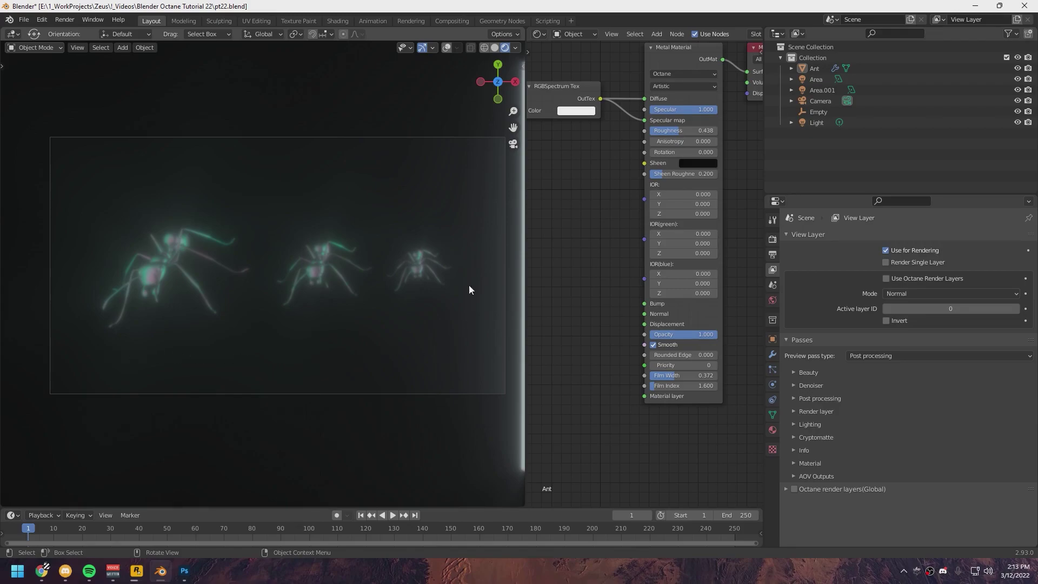
pyautogui.click(494, 48)
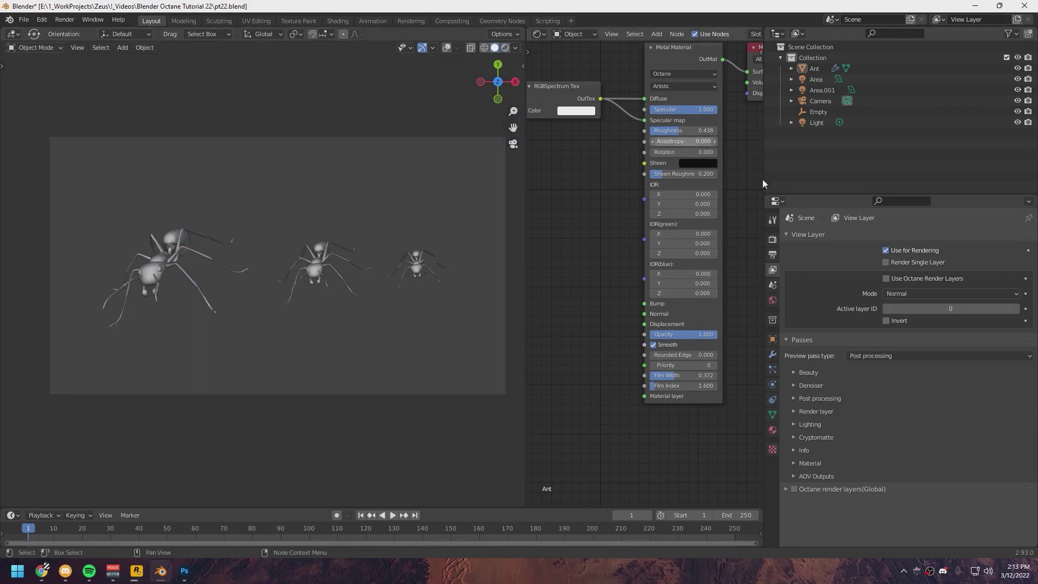
pyautogui.click(866, 356)
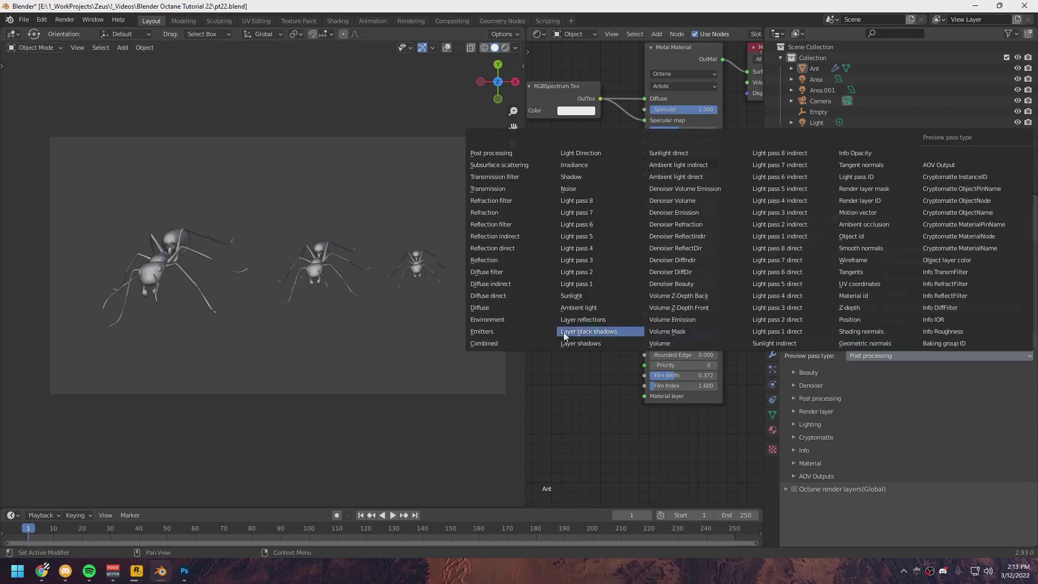
pyautogui.click(492, 346)
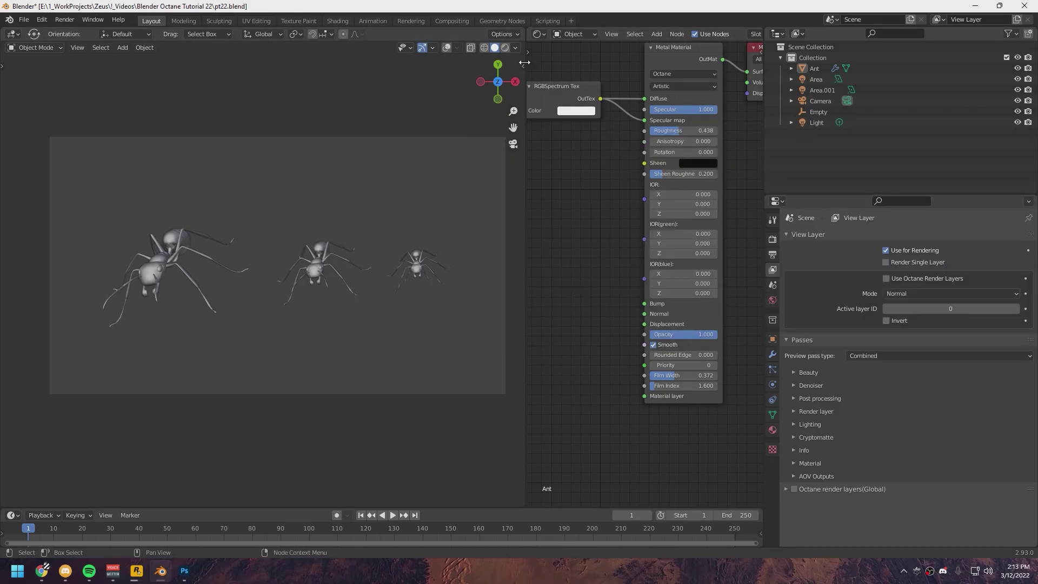
# - Switch to live Rendered shading and enable Alpha channel for a transparent background
pyautogui.click(505, 48)
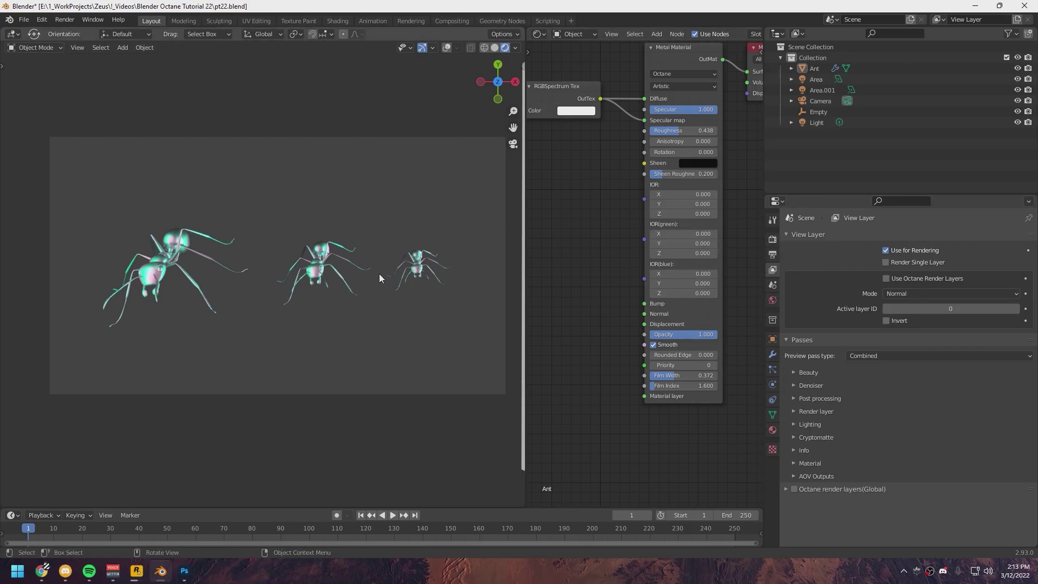
pyautogui.click(771, 239)
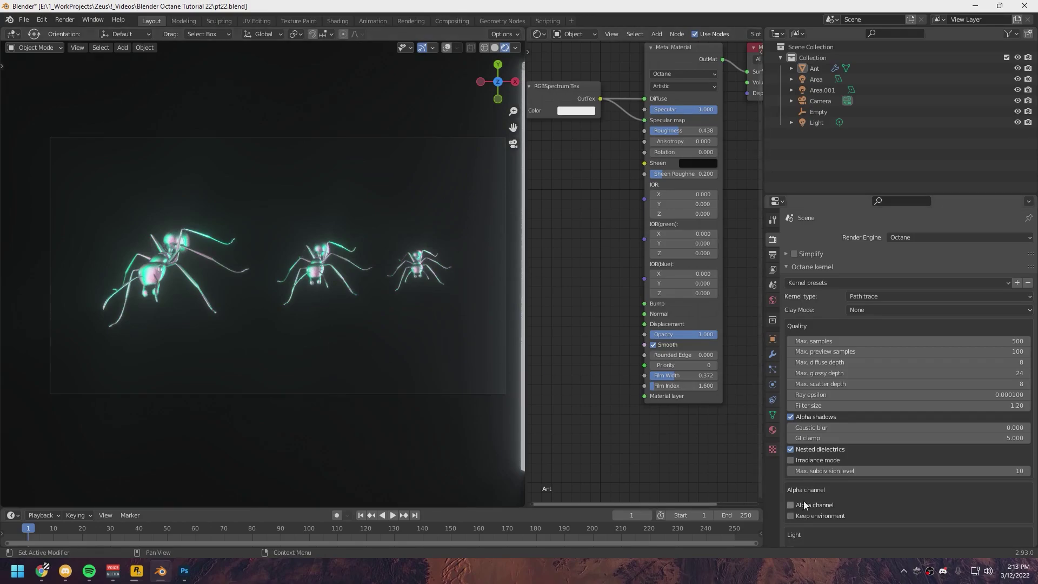
pyautogui.click(790, 506)
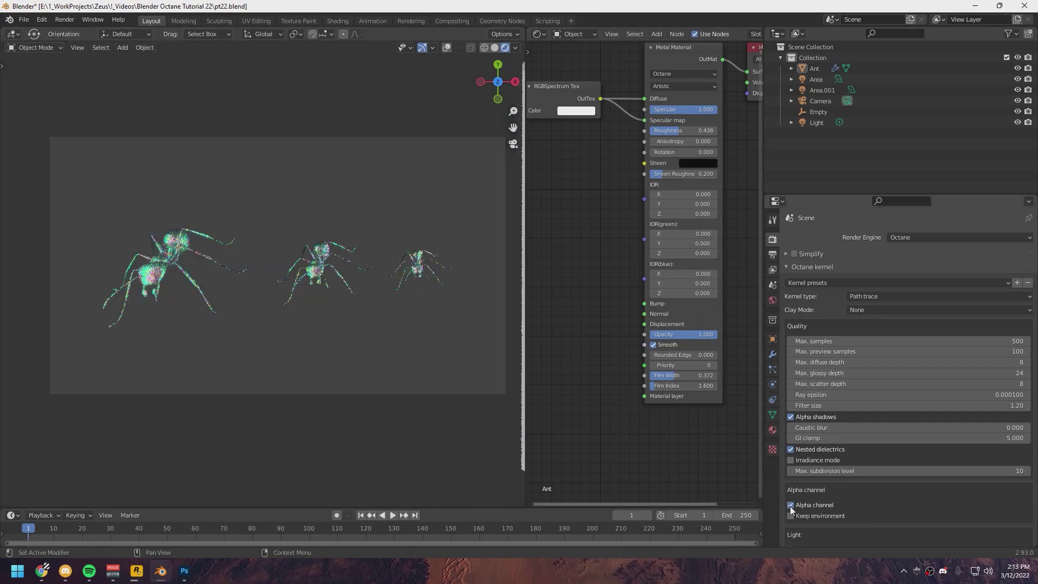
# - Enable the Post processing pass under View Layer Passes
pyautogui.click(772, 271)
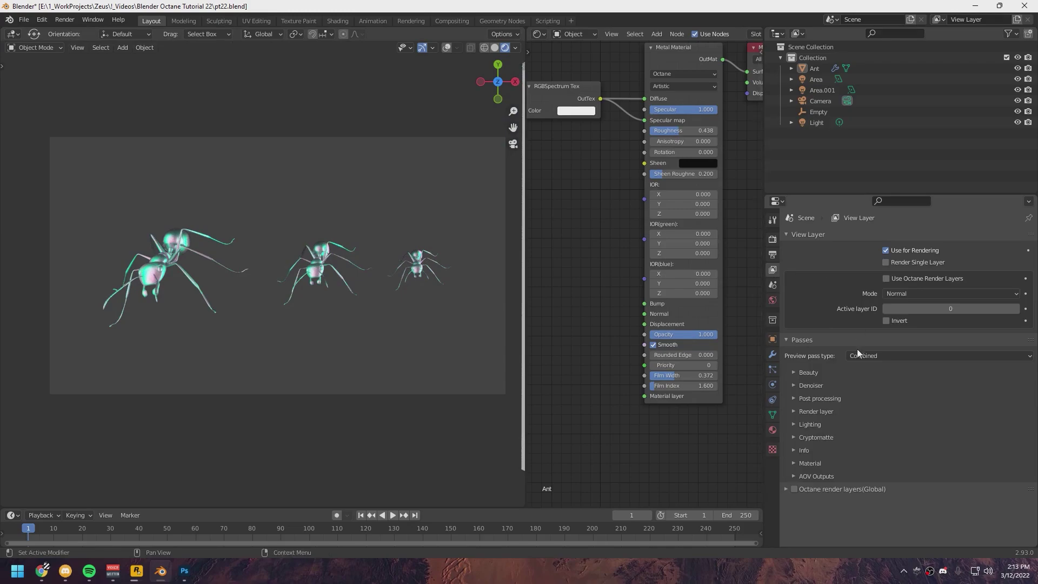
pyautogui.click(793, 397)
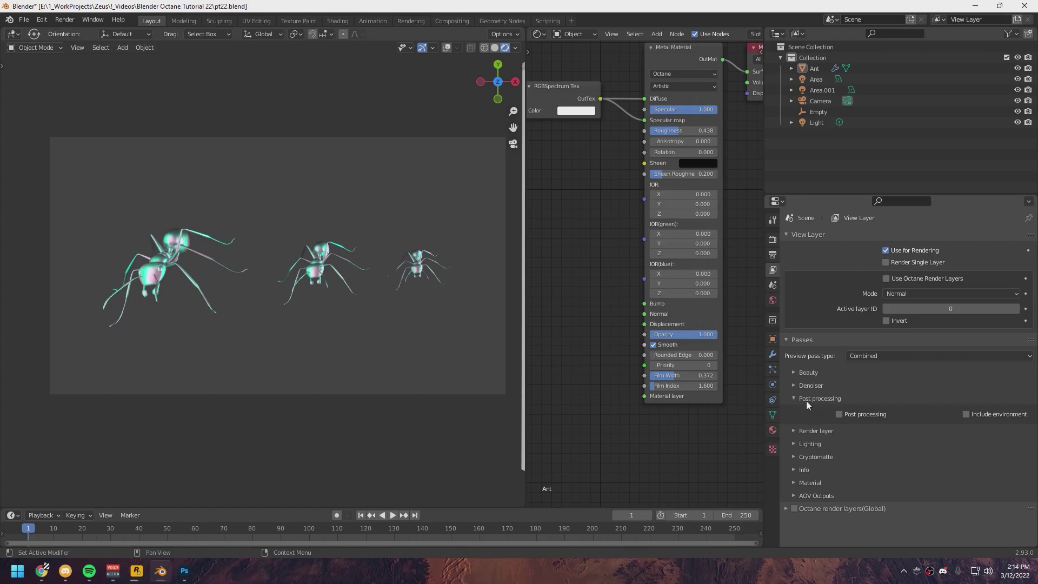
pyautogui.click(838, 414)
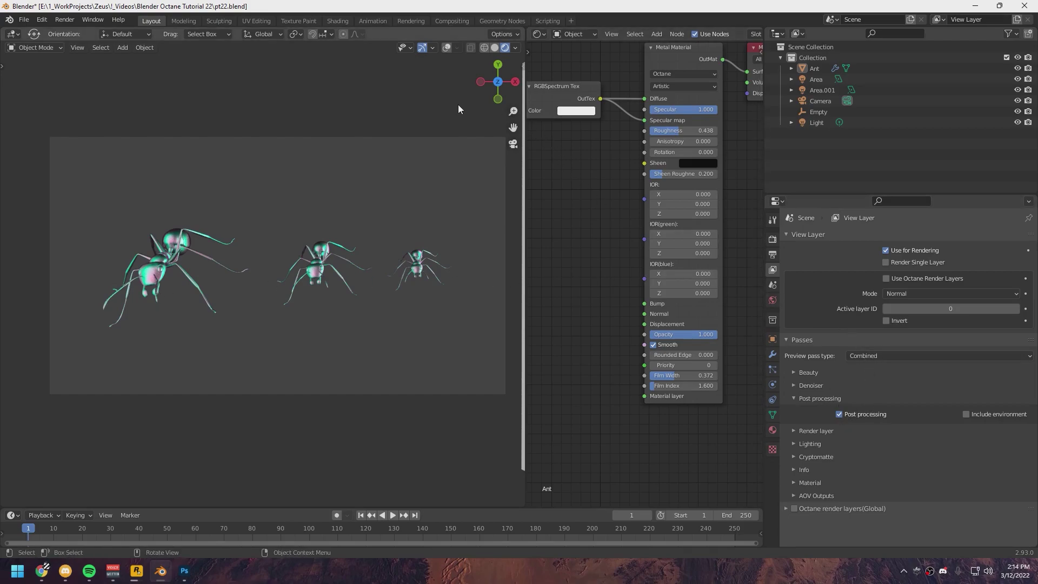
# - Return the viewport to Solid shading and render the still image of the ants with F12
pyautogui.click(63, 21)
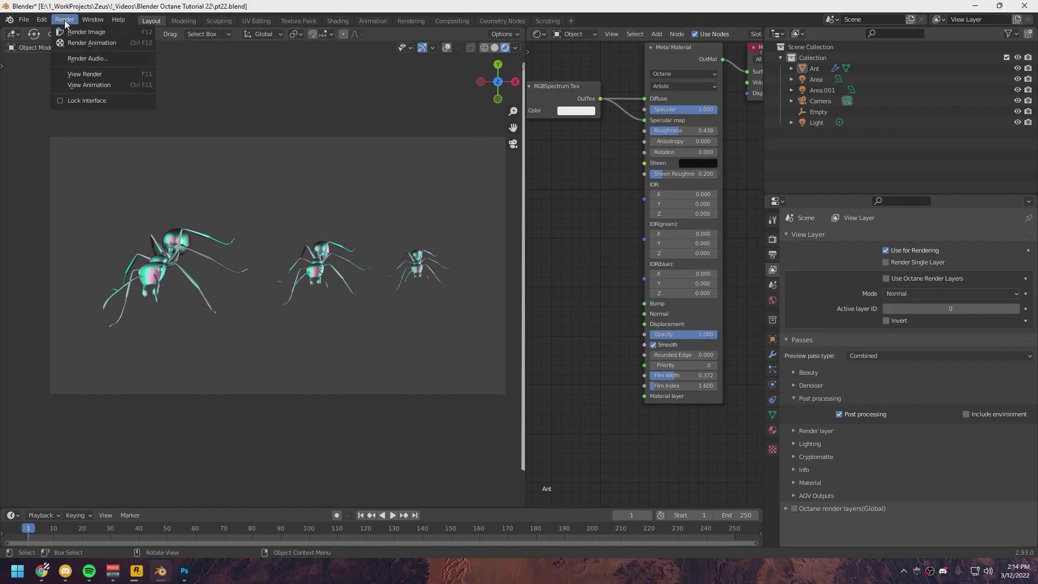
pyautogui.click(80, 31)
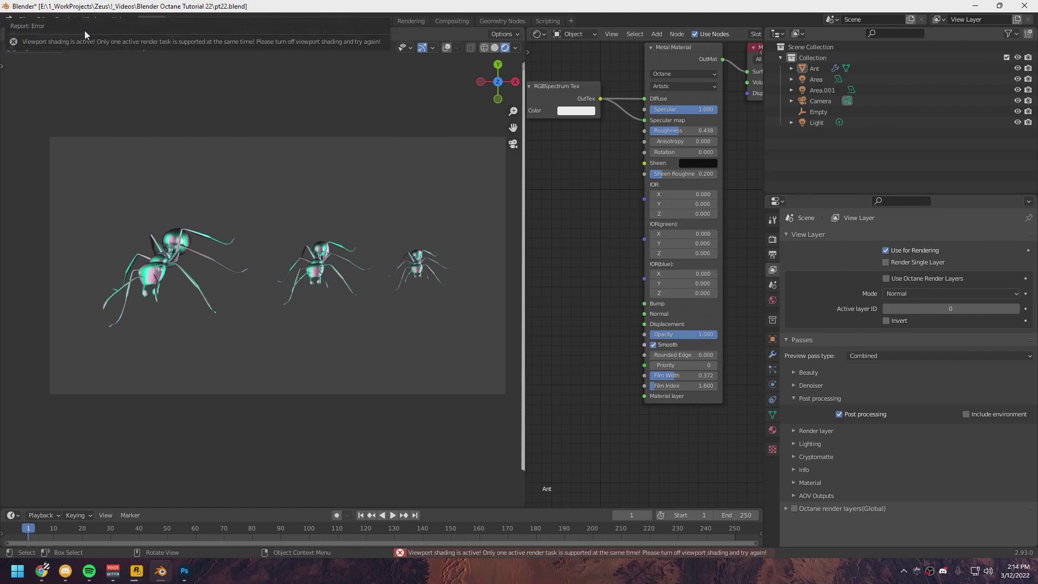
pyautogui.click(495, 48)
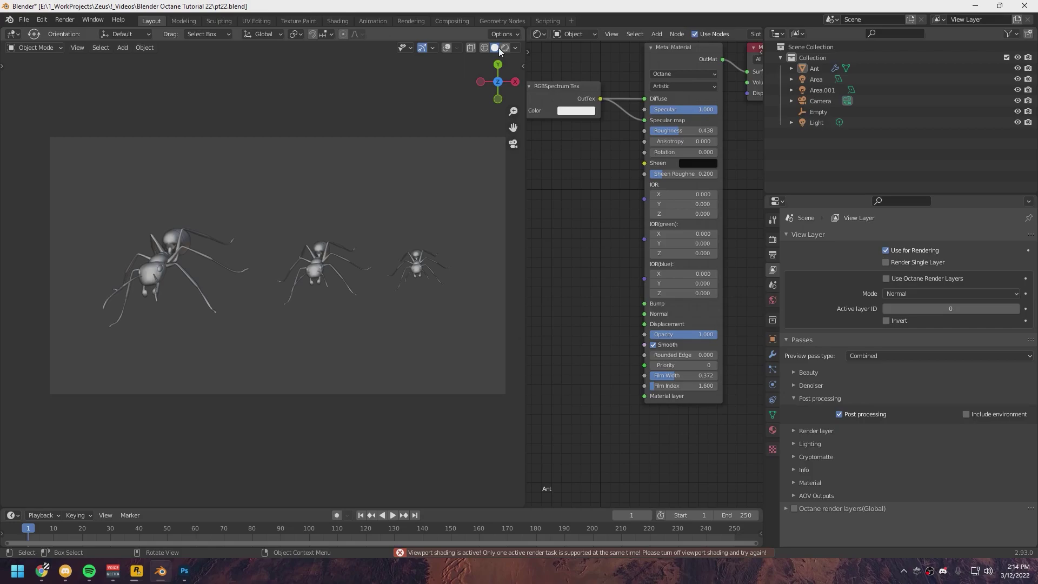
pyautogui.click(64, 20)
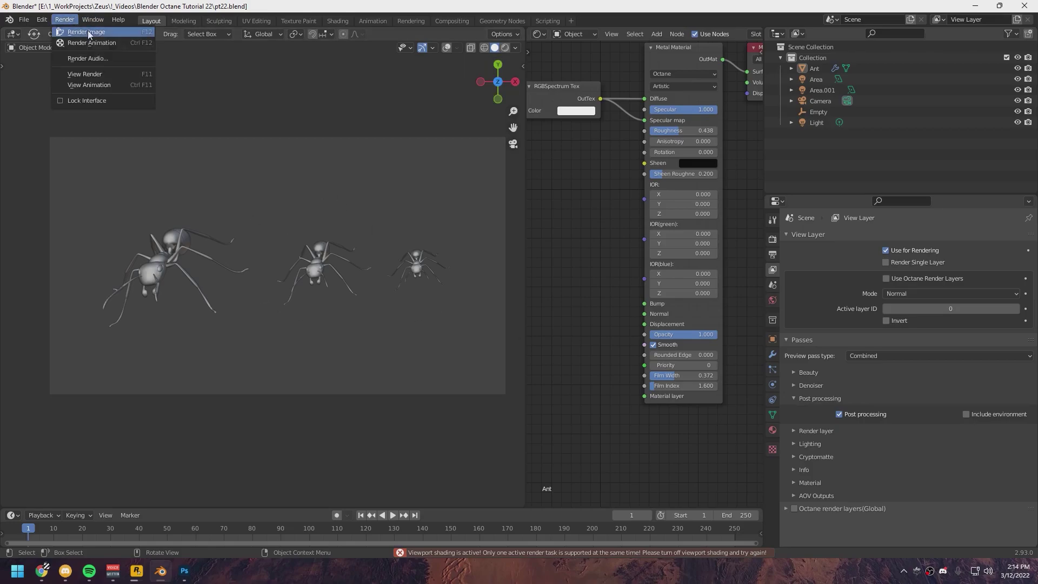
pyautogui.click(80, 31)
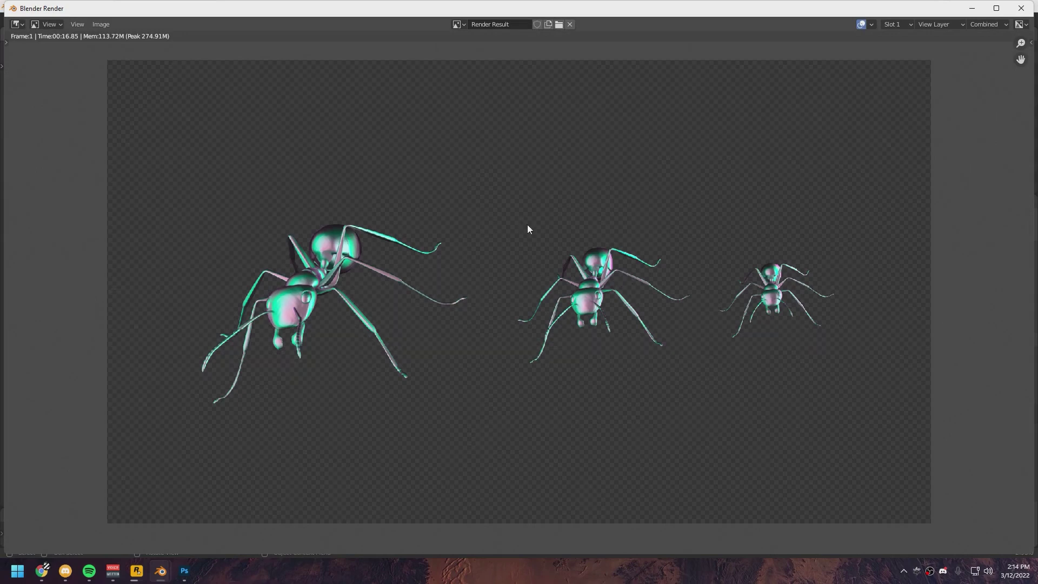
pyautogui.scroll(-1, 581, 268)
pyautogui.moveTo(686, 331); pyautogui.dragTo(680, 330, button='middle')
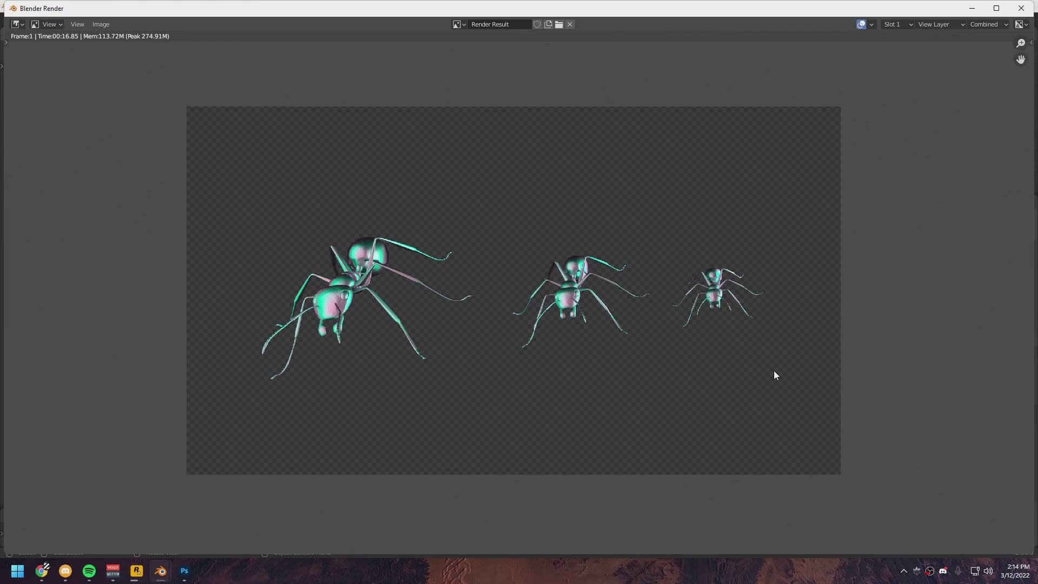
# - Show the OctPostProcess bloom pass in the Render Result and open Image > Save As
pyautogui.click(987, 25)
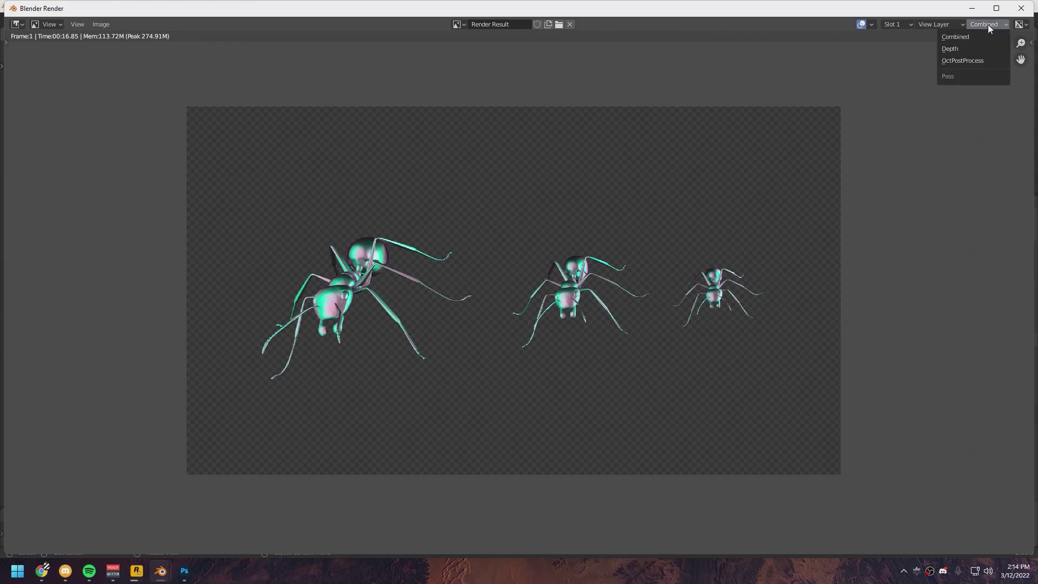
pyautogui.click(966, 63)
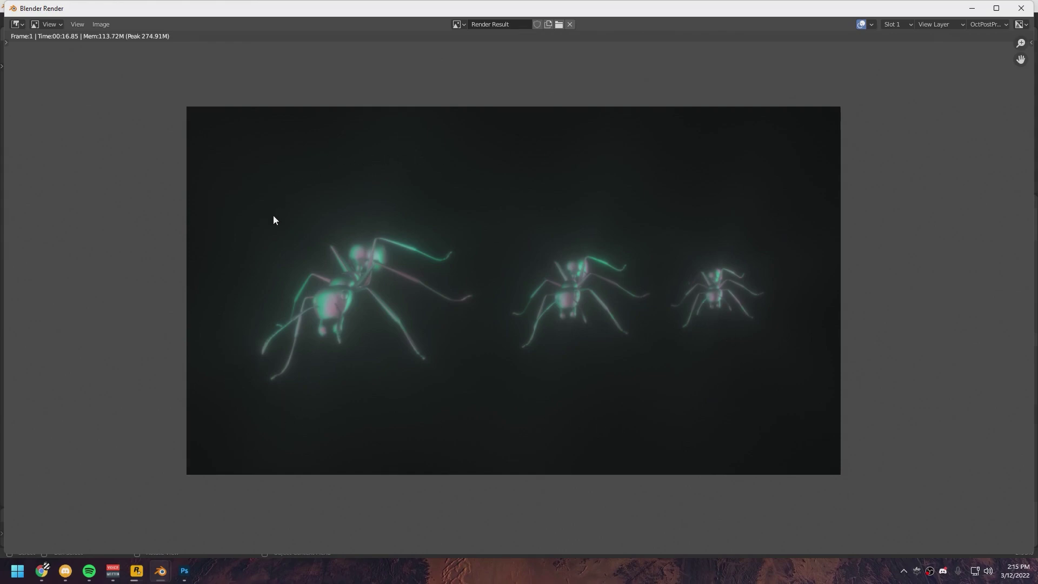
pyautogui.click(984, 25)
pyautogui.click(971, 36)
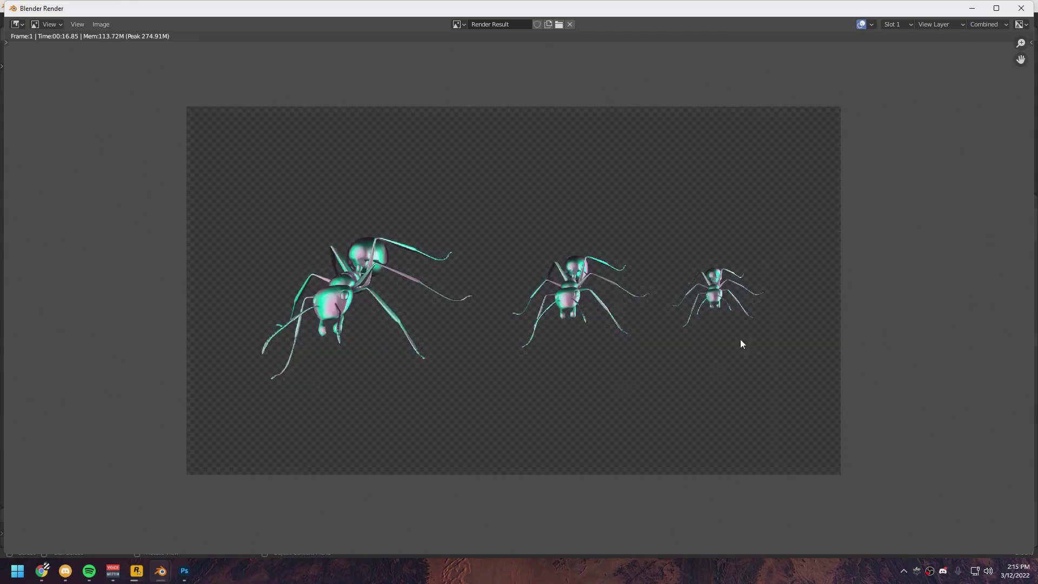
pyautogui.click(987, 24)
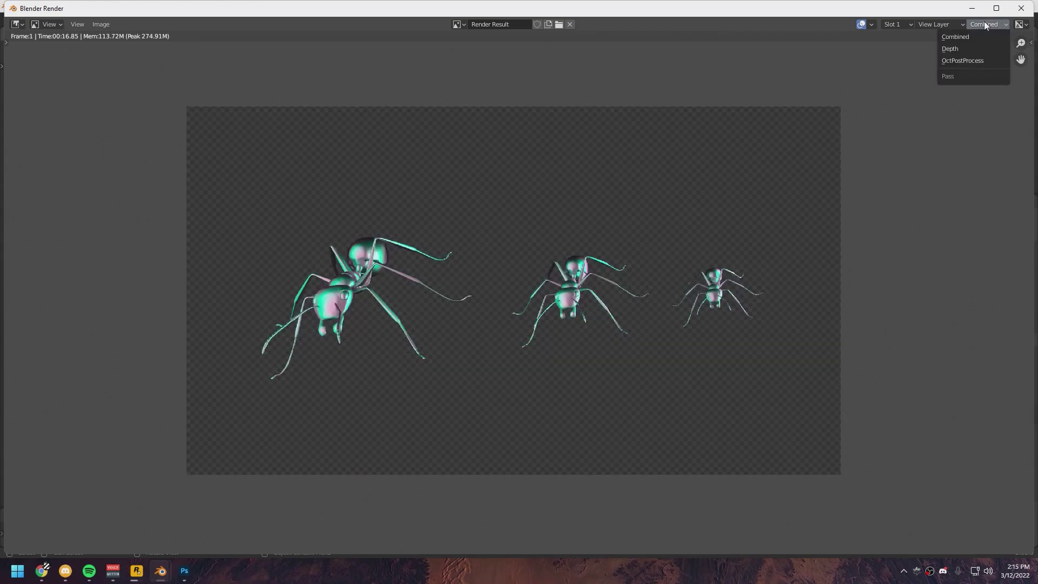
pyautogui.click(965, 62)
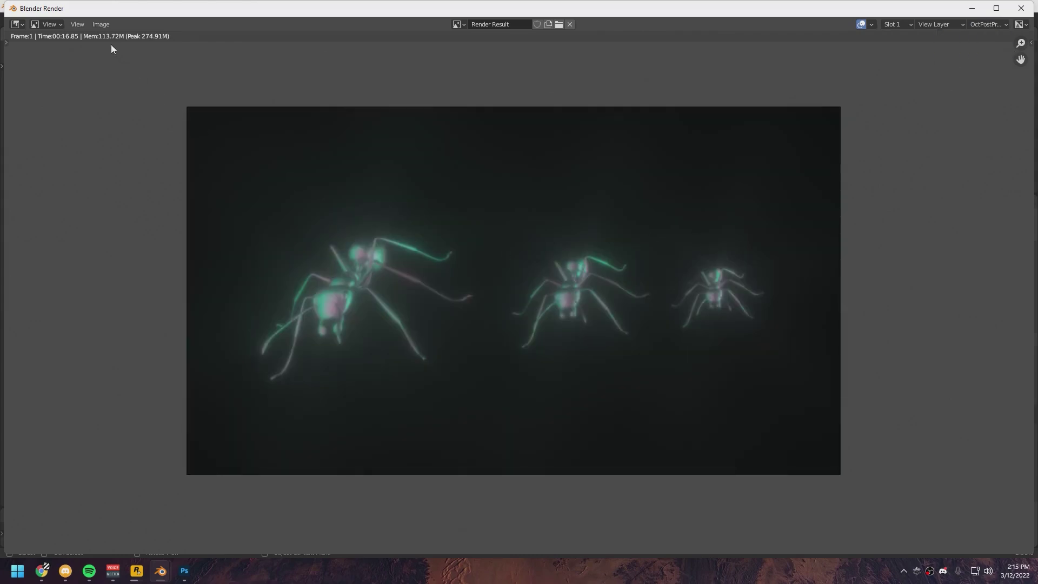
pyautogui.click(100, 25)
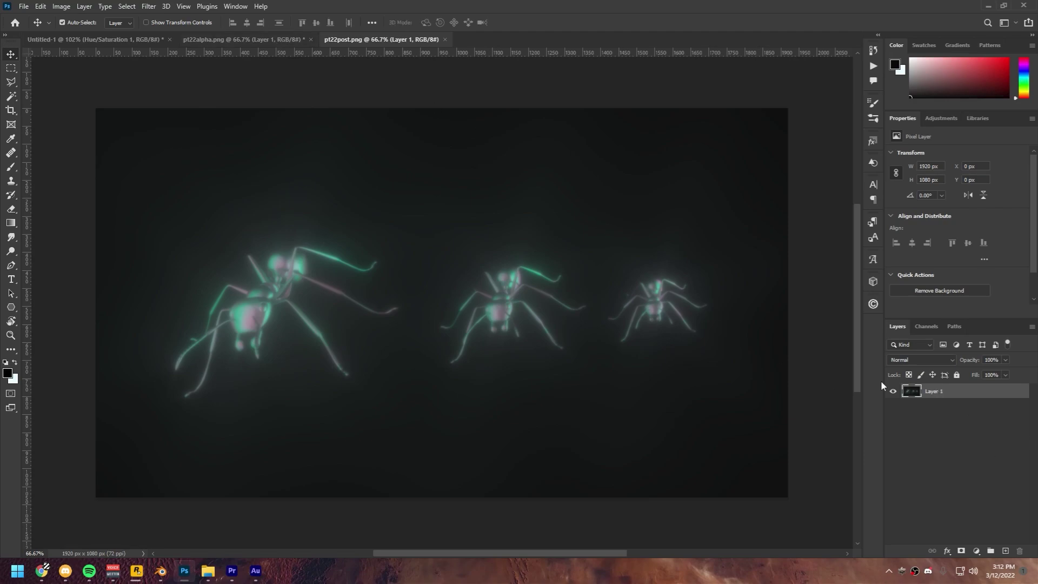
# - Paste the bloom into pt22alpha.png as Layer 2, set it to Screen, and select both layers
pyautogui.click(265, 40)
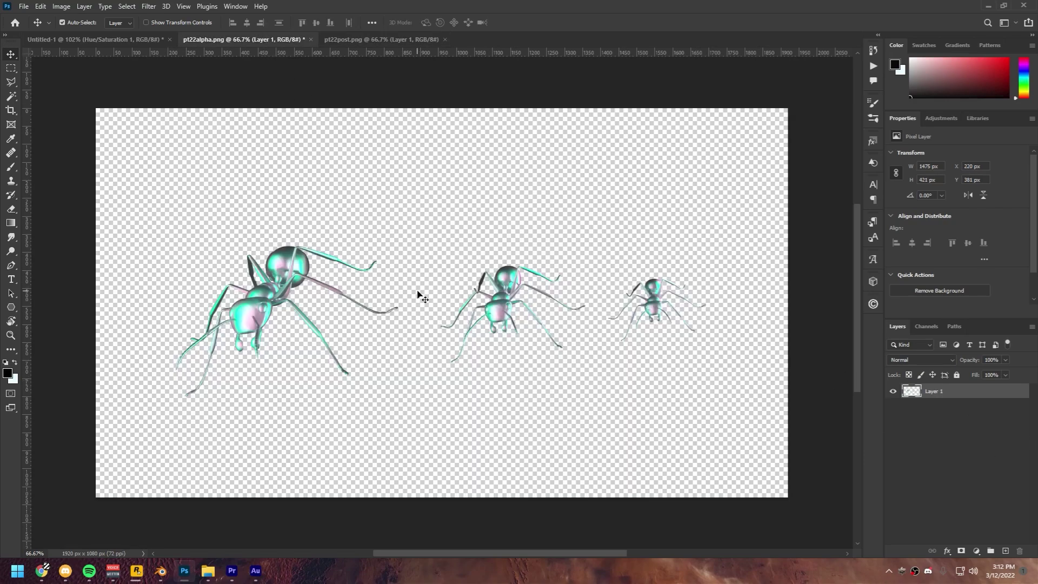
pyautogui.hotkey('ctrl', 'v')
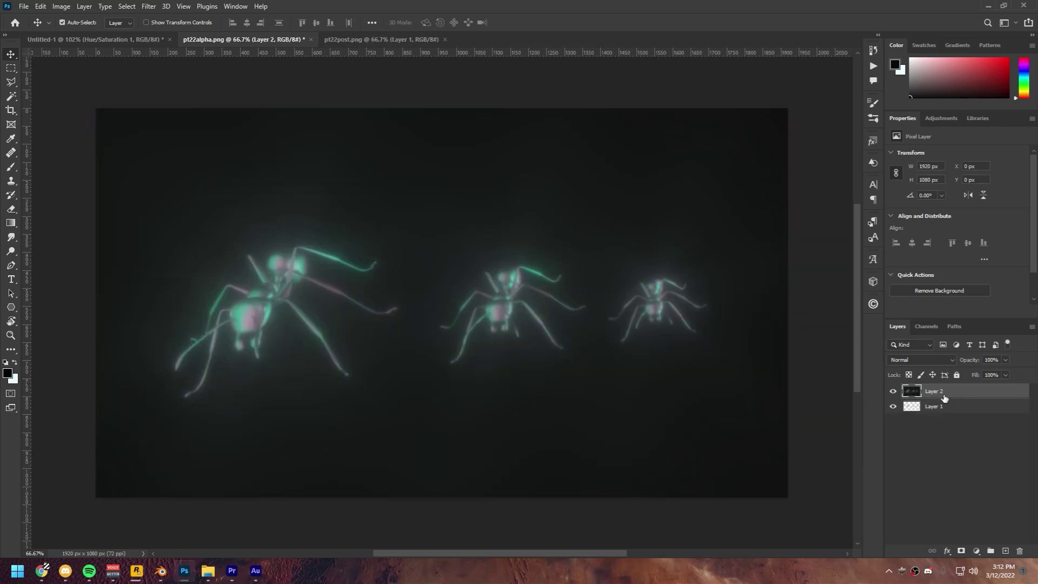
pyautogui.click(914, 409)
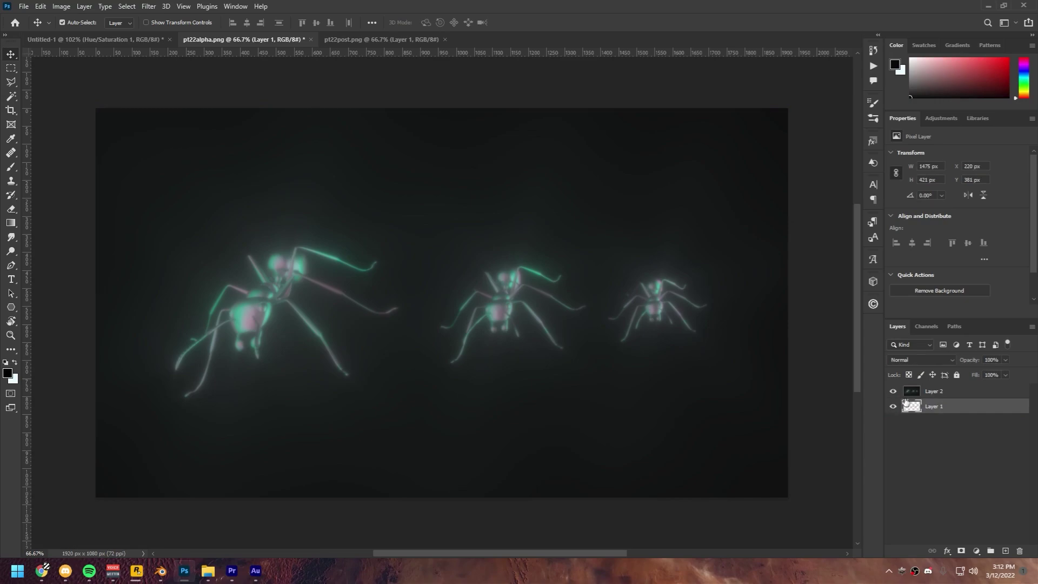
pyautogui.click(954, 396)
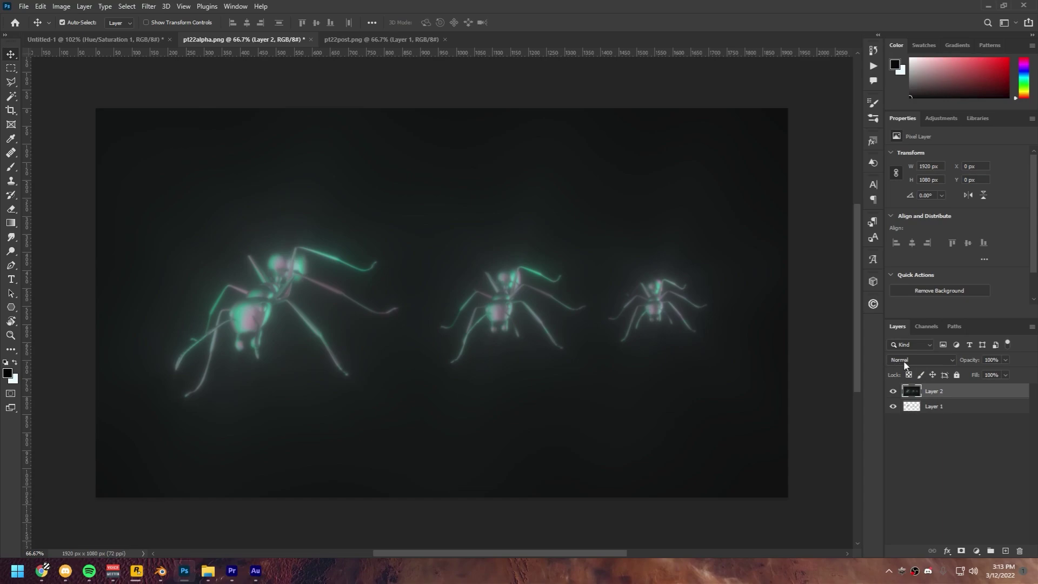
pyautogui.click(918, 363)
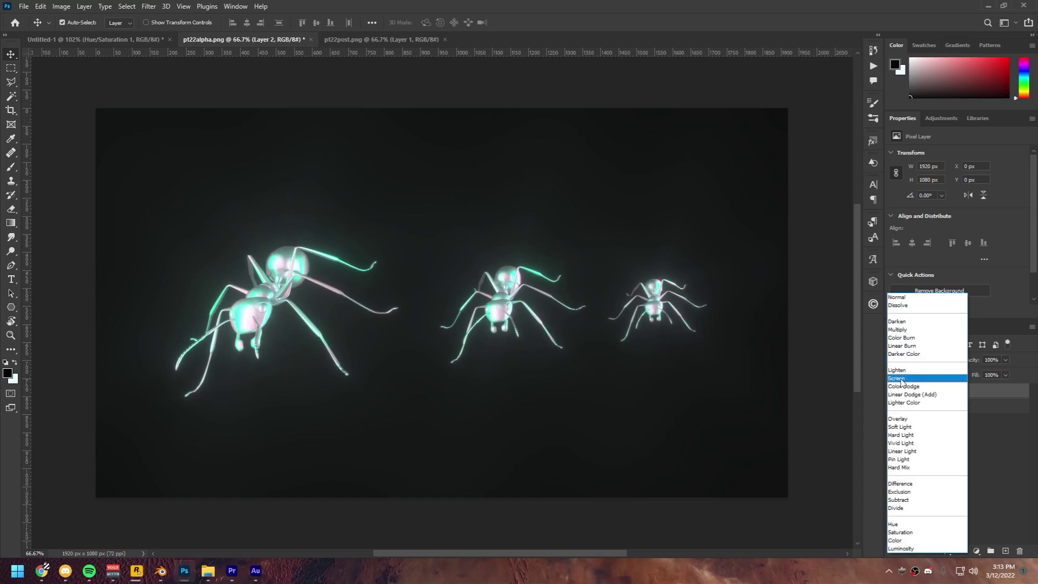
pyautogui.click(913, 378)
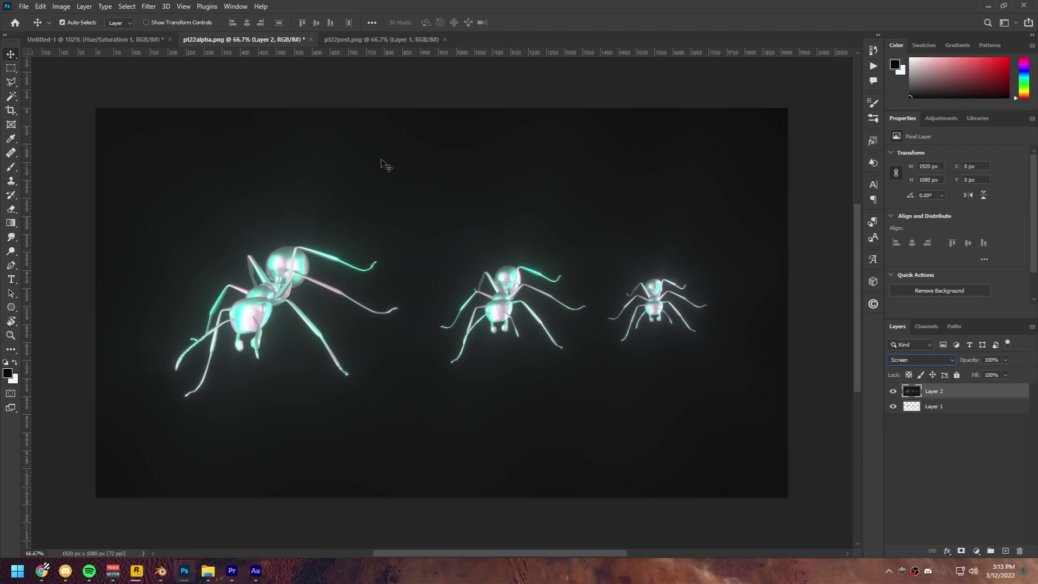
pyautogui.keyDown('shift'); pyautogui.click(958, 409); pyautogui.keyUp('shift')
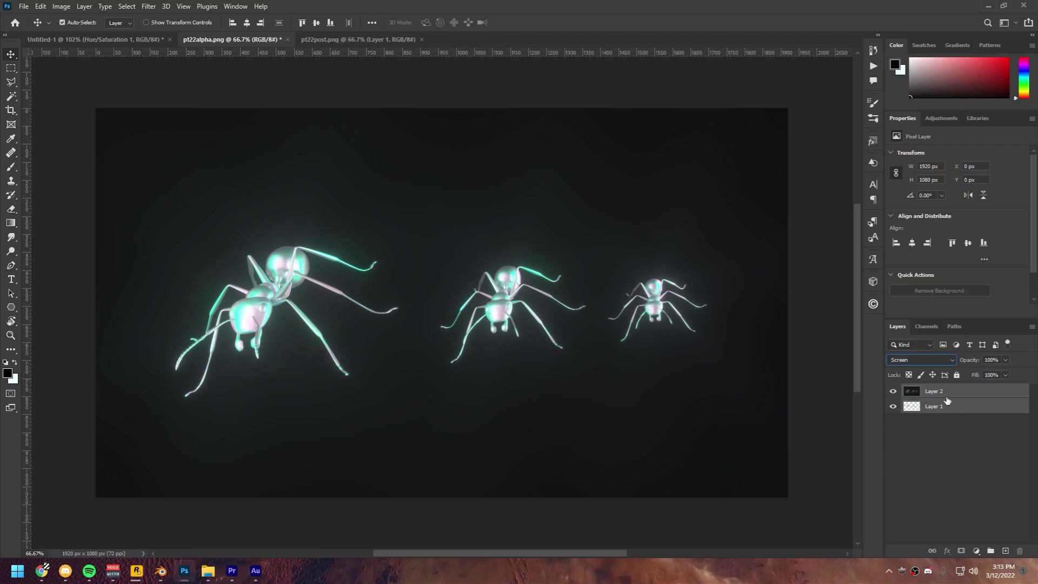
# - Bring the ant and bloom layers into Untitled-1, scaled to about 56% over the clouds
pyautogui.click(123, 40)
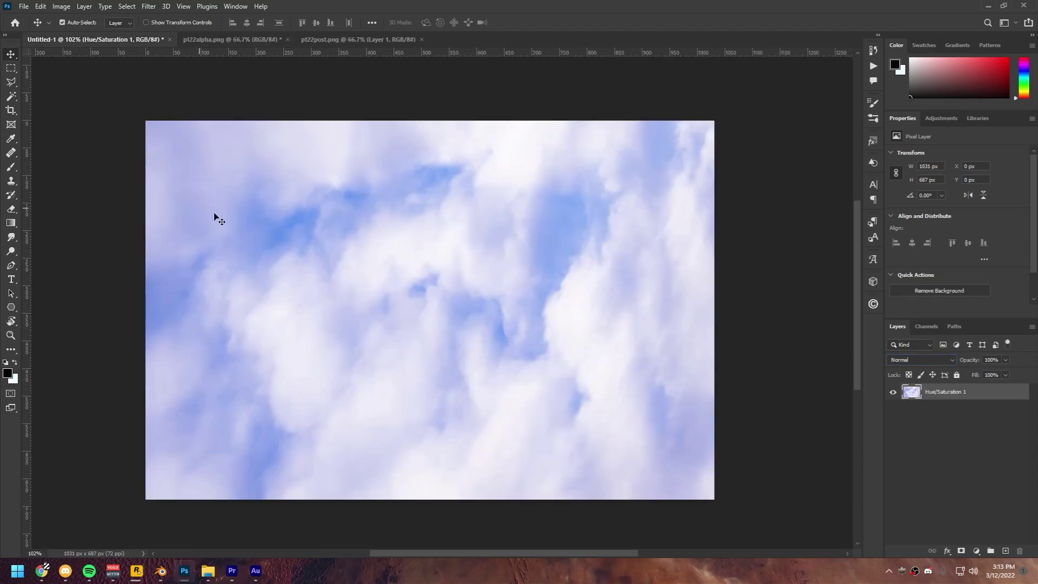
pyautogui.moveTo(502, 294); pyautogui.dragTo(562, 389)
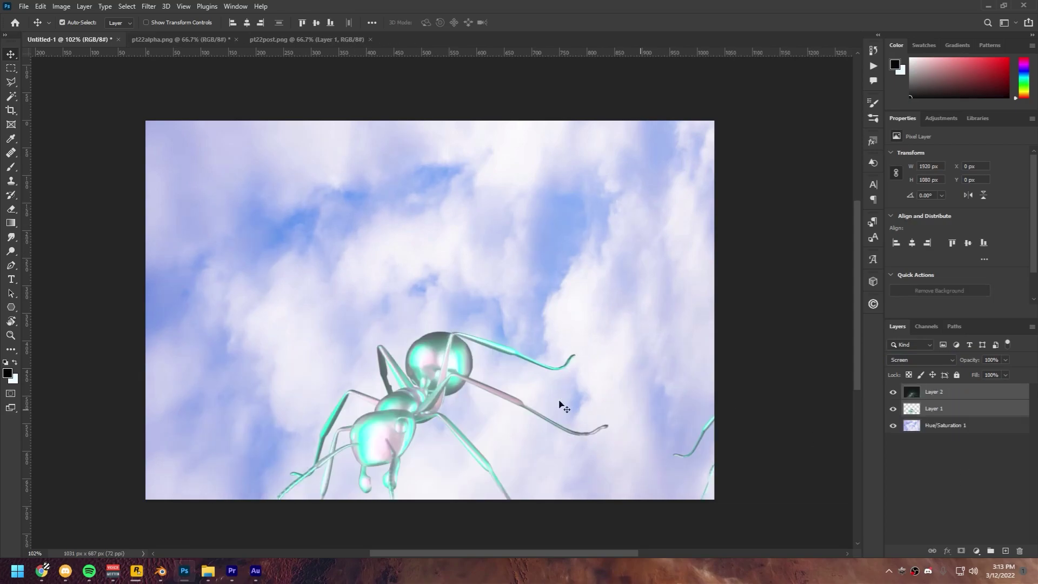
pyautogui.hotkey('ctrl', 't')
pyautogui.keyDown('alt'); pyautogui.keyDown('shift'); pyautogui.moveTo(151, 418); pyautogui.dragTo(430, 417); pyautogui.keyUp('shift'); pyautogui.keyUp('alt')
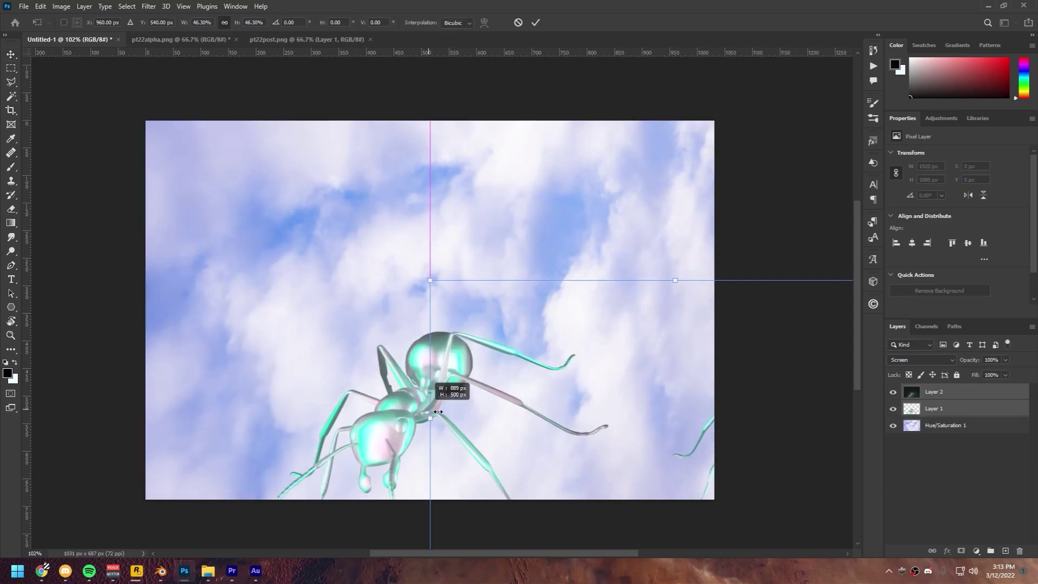
pyautogui.moveTo(571, 427); pyautogui.dragTo(341, 326)
pyautogui.keyDown('alt'); pyautogui.moveTo(690, 315); pyautogui.dragTo(733, 319); pyautogui.keyUp('alt')
pyautogui.moveTo(608, 336); pyautogui.dragTo(599, 335)
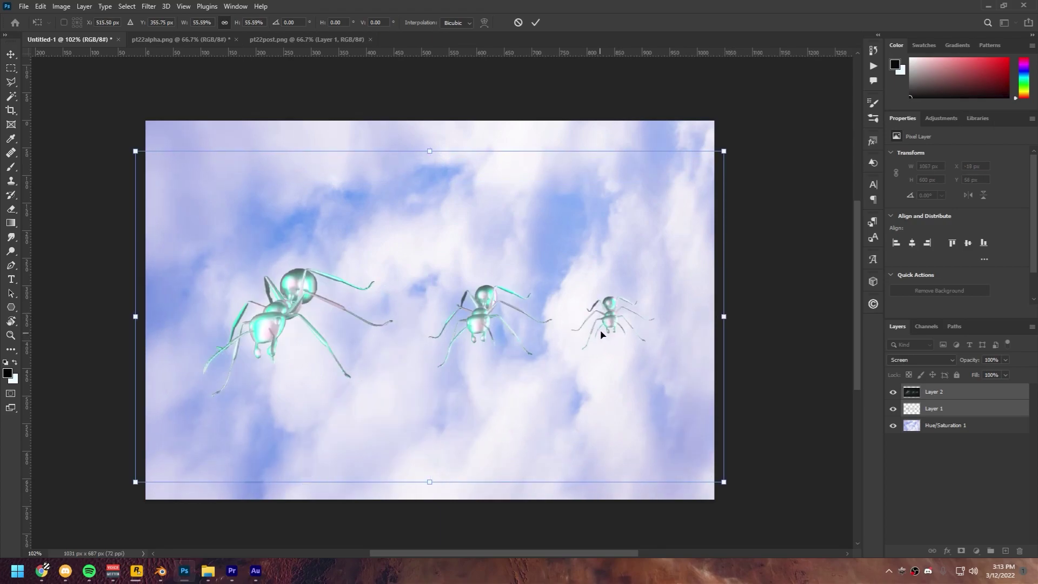
pyautogui.click(535, 22)
# - Toggle the bloom layer's visibility to compare the ants with and without glow
pyautogui.click(989, 522)
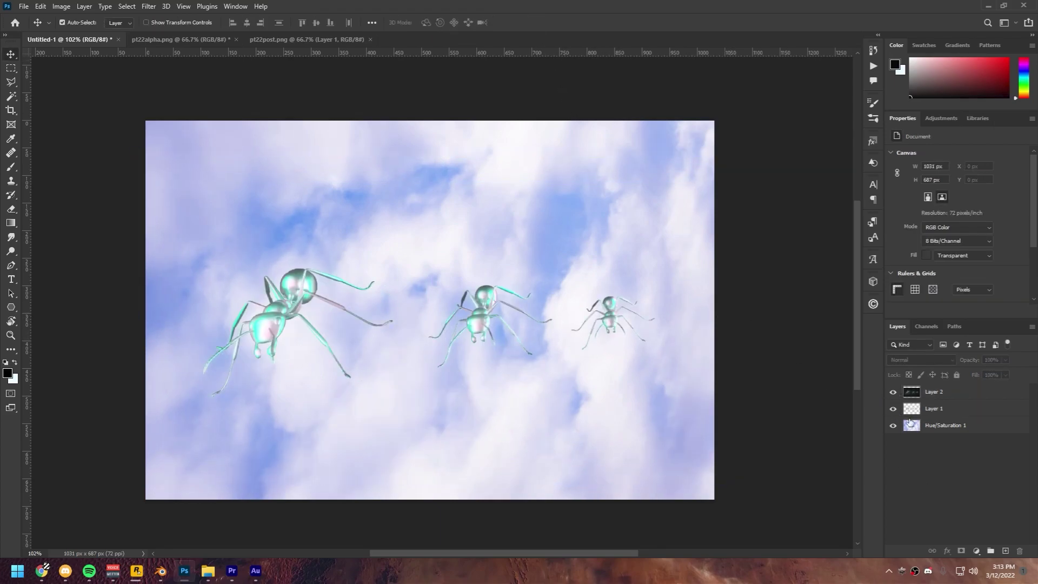
pyautogui.click(895, 393)
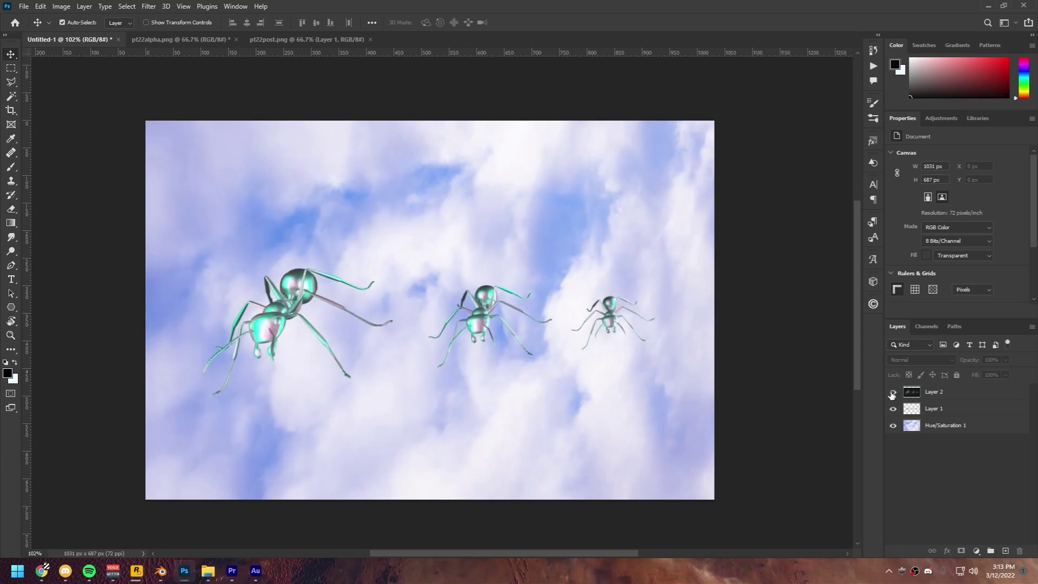
pyautogui.click(893, 392)
pyautogui.click(892, 393)
pyautogui.click(893, 393)
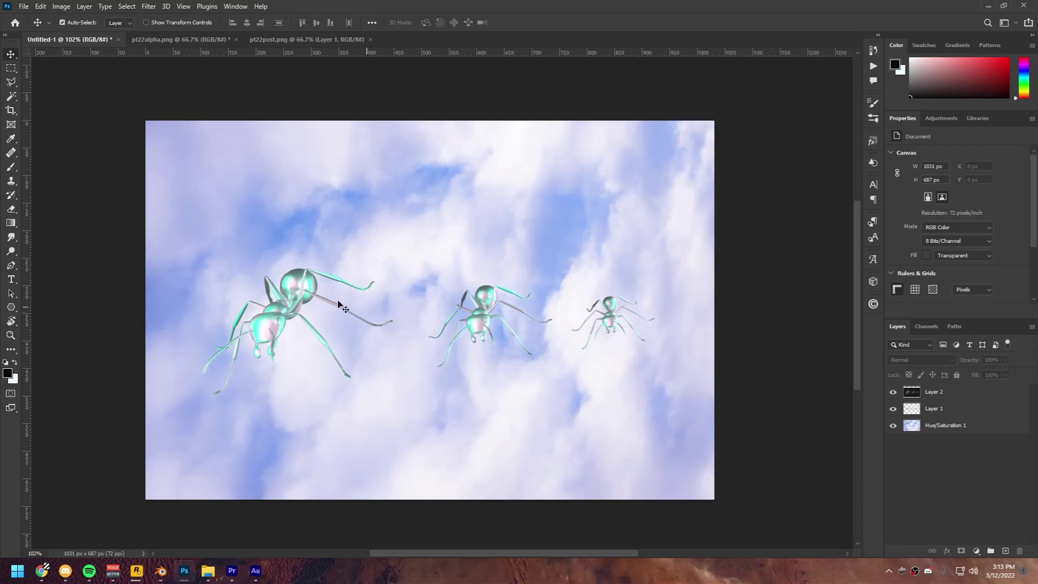
# - Draw a tall rectangle over the left ant in pt22alpha.png
pyautogui.click(166, 40)
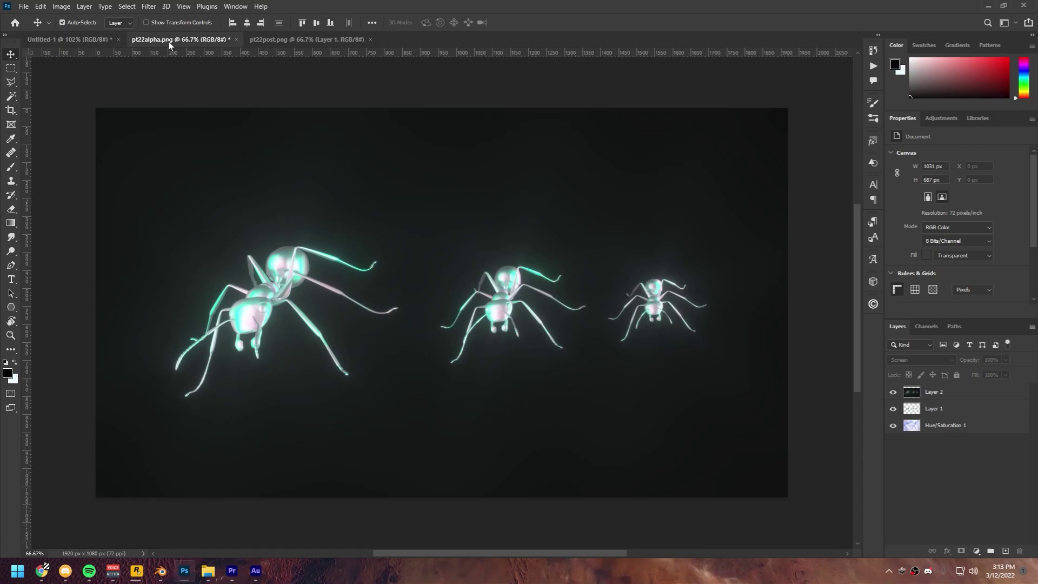
pyautogui.click(957, 471)
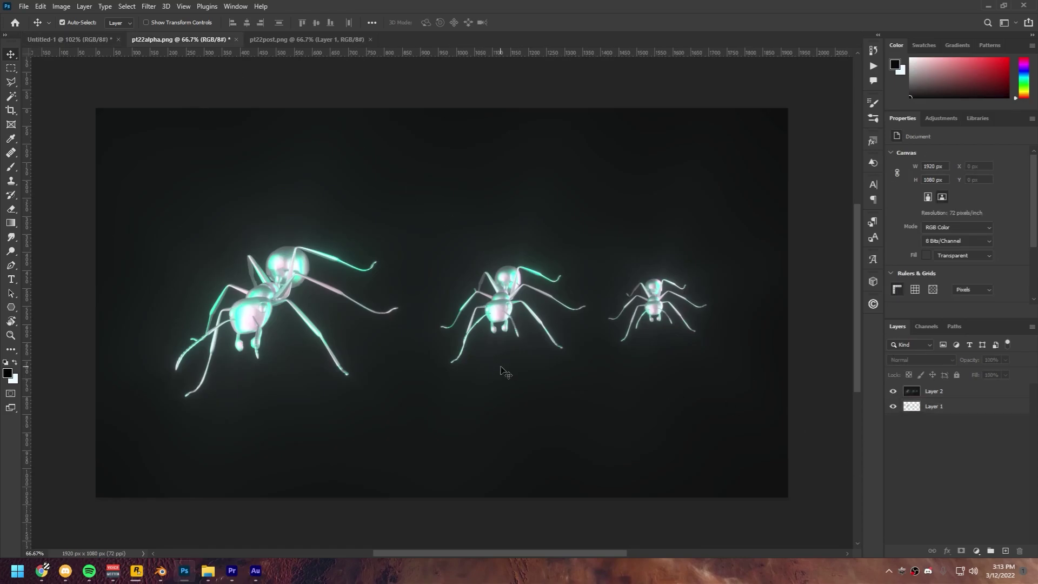
pyautogui.click(11, 308)
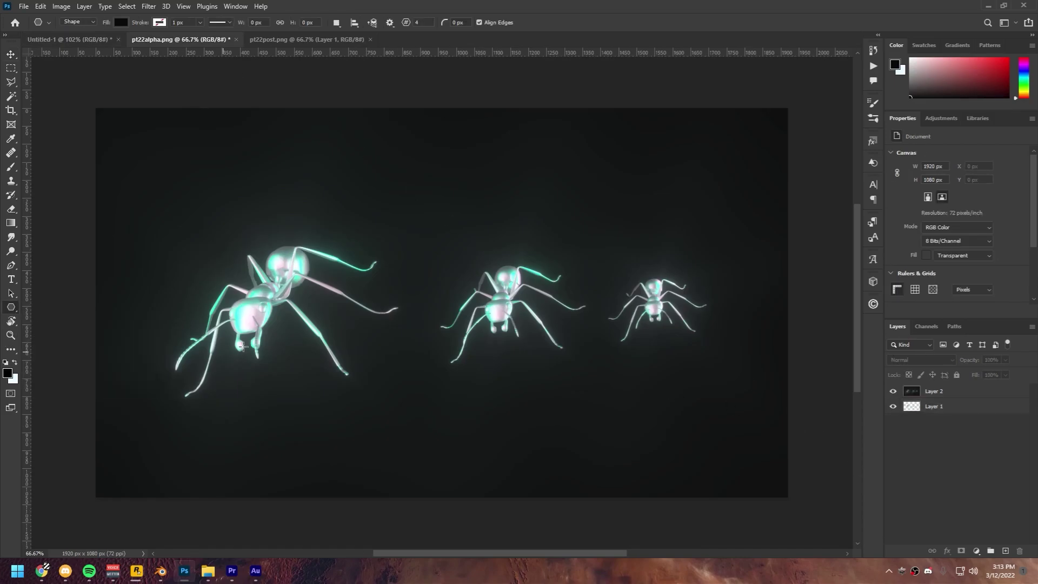
pyautogui.rightClick(12, 307)
pyautogui.click(49, 303)
pyautogui.moveTo(209, 164); pyautogui.dragTo(350, 449)
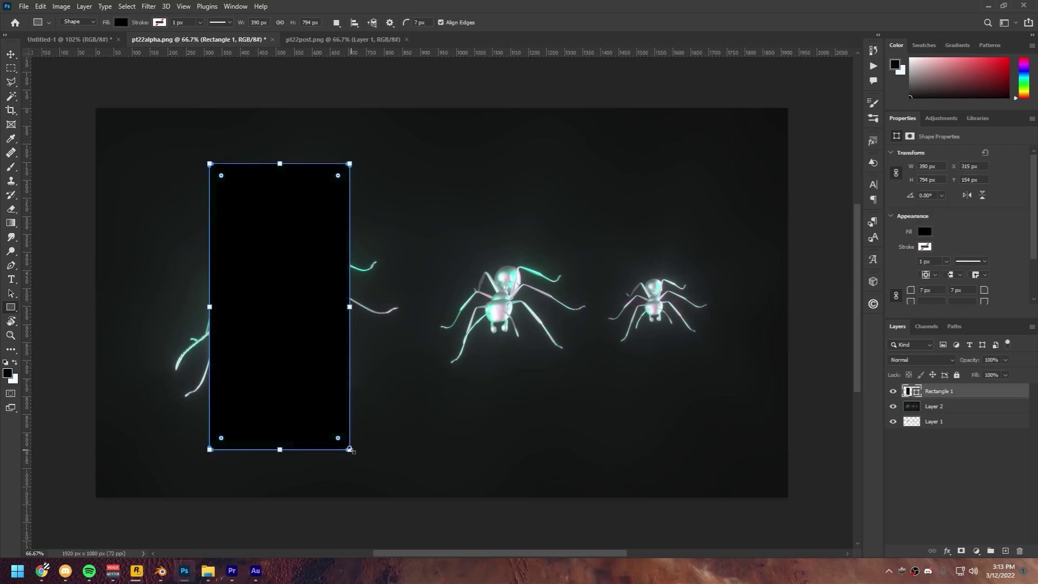
# - Fill the rectangle white and place its layer beneath the ant layers
pyautogui.click(122, 24)
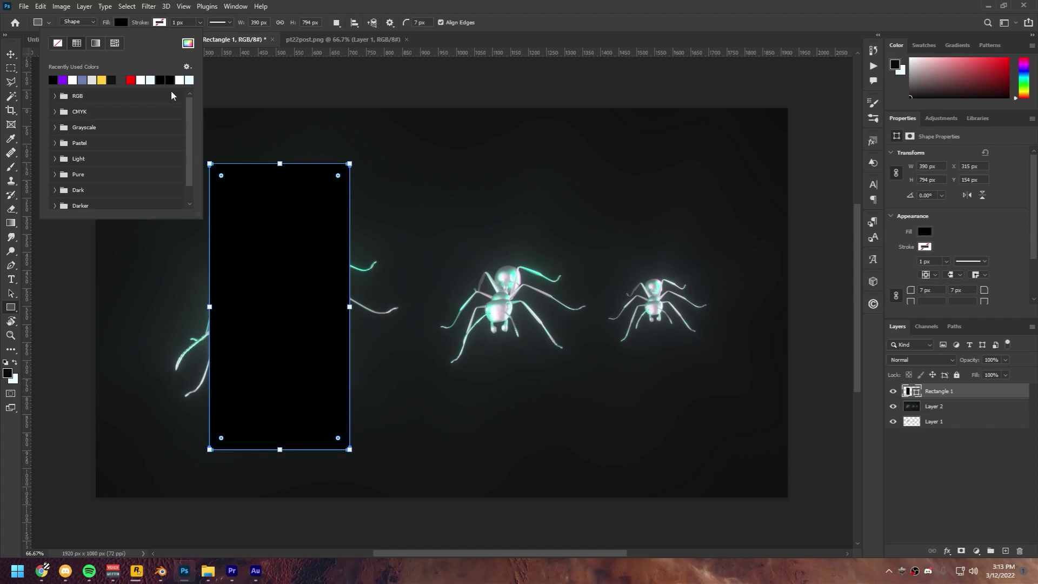
pyautogui.click(73, 80)
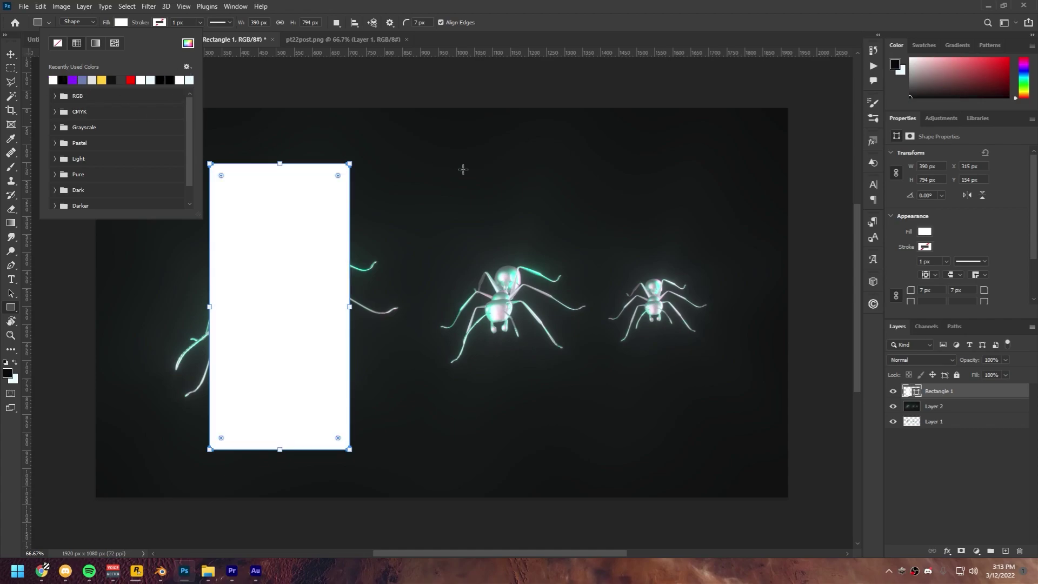
pyautogui.click(717, 367)
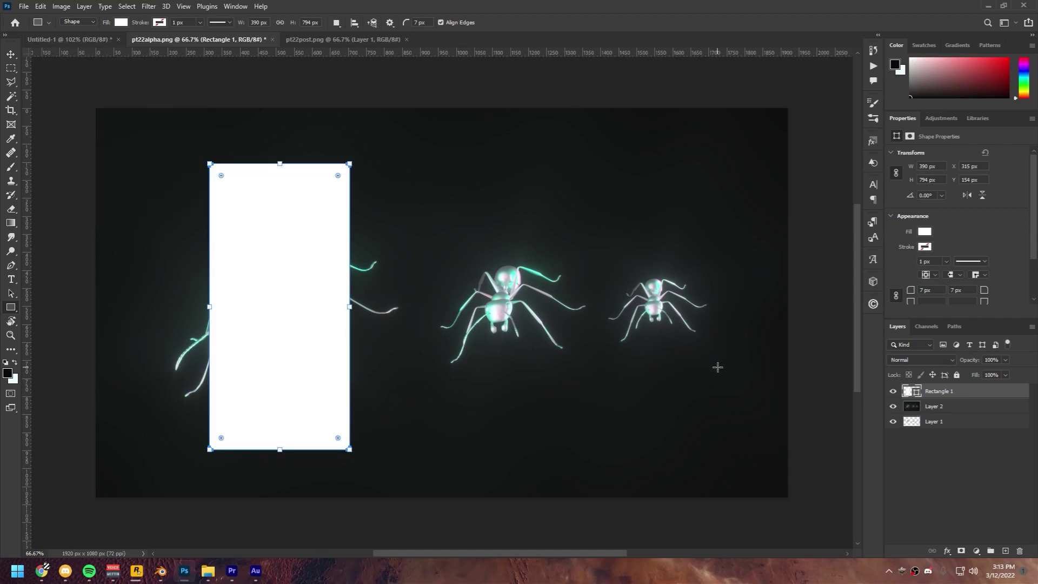
pyautogui.click(970, 475)
pyautogui.moveTo(949, 398); pyautogui.dragTo(951, 439)
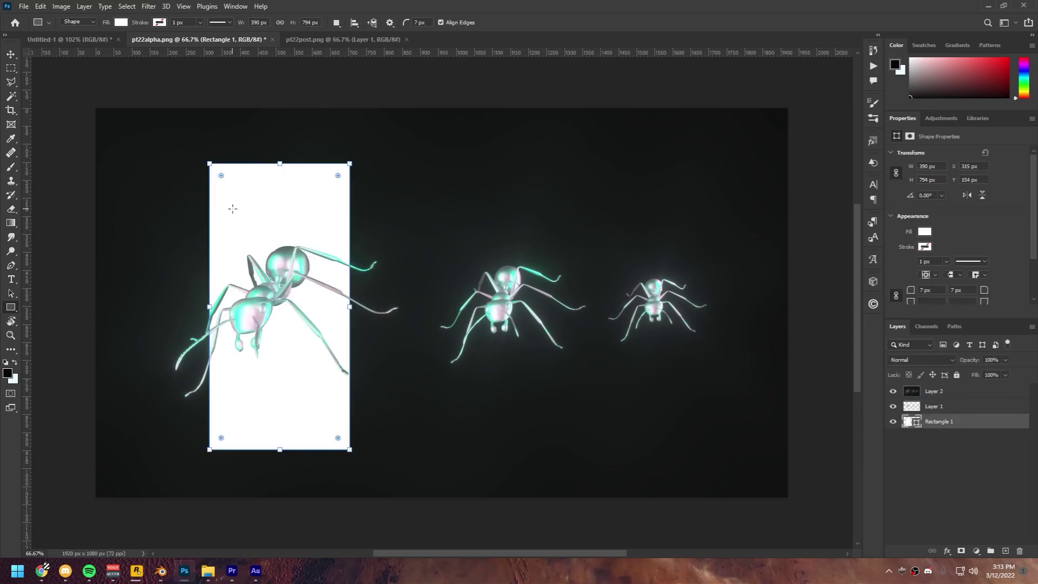
# - Nudge the white rectangle horizontally until it sits behind the middle ant
pyautogui.press('v')
pyautogui.hotkey('shift', 'Left')
pyautogui.hotkey('shift', 'Left')
pyautogui.hotkey('shift', 'Left')
pyautogui.hotkey('shift', 'Left')
pyautogui.hotkey('shift', 'Left')
pyautogui.hotkey('shift', 'Left')
pyautogui.hotkey('shift', 'Left')
pyautogui.hotkey('shift', 'Left')
pyautogui.hotkey('shift', 'Left')
pyautogui.hotkey('shift', 'Left')
pyautogui.hotkey('shift', 'Left')
pyautogui.hotkey('shift', 'Left')
pyautogui.hotkey('shift', 'Left')
pyautogui.hotkey('shift', 'Left')
pyautogui.hotkey('shift', 'Left')
pyautogui.hotkey('shift', 'Left')
pyautogui.hotkey('shift', 'Left')
pyautogui.hotkey('shift', 'Left')
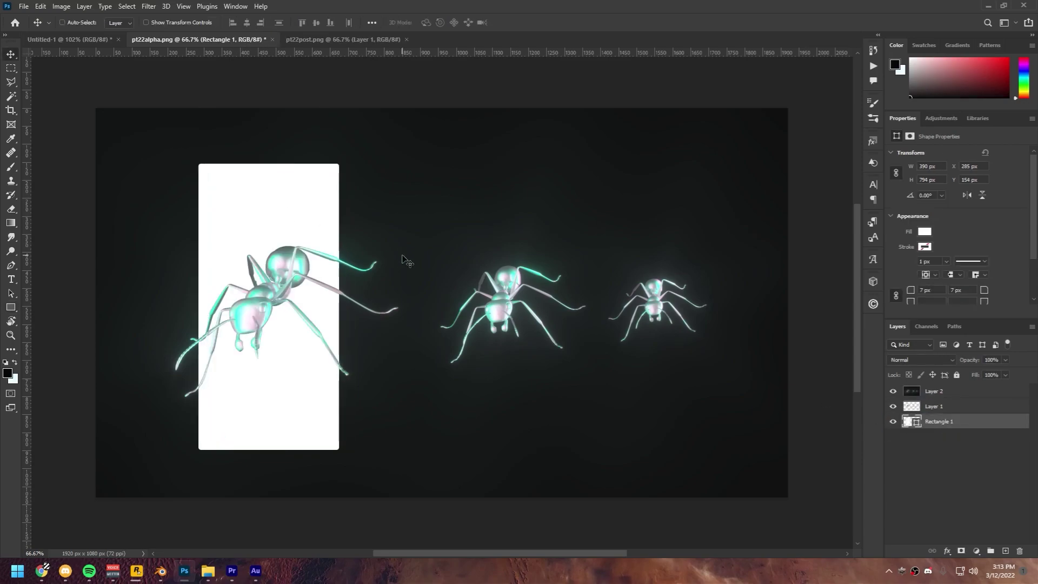
pyautogui.hotkey('shift', 'Left')
pyautogui.hotkey('shift', 'Left')
pyautogui.hotkey('shift', 'Left')
pyautogui.hotkey('shift', 'Left')
pyautogui.hotkey('shift', 'Left')
pyautogui.hotkey('shift', 'Left')
pyautogui.hotkey('shift', 'Left')
pyautogui.hotkey('shift', 'Left')
pyautogui.hotkey('shift', 'Left')
pyautogui.hotkey('shift', 'Left')
pyautogui.hotkey('shift', 'Left')
pyautogui.hotkey('shift', 'Left')
pyautogui.hotkey('shift', 'Left')
pyautogui.hotkey('shift', 'Left')
pyautogui.hotkey('shift', 'Left')
pyautogui.hotkey('shift', 'Left')
pyautogui.hotkey('shift', 'Left')
pyautogui.hotkey('shift', 'Left')
pyautogui.hotkey('shift', 'Left')
pyautogui.hotkey('shift', 'Left')
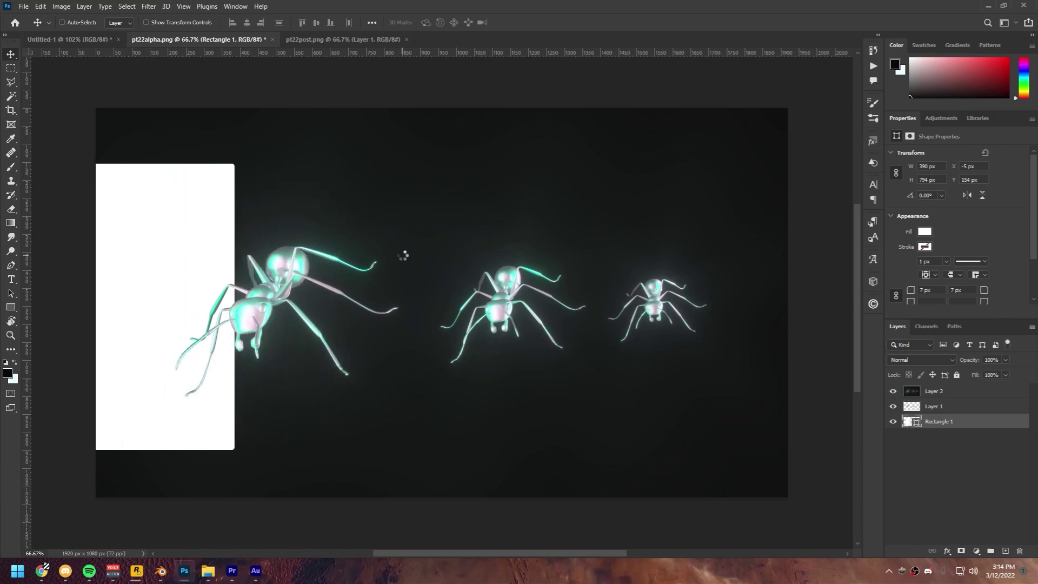
pyautogui.hotkey('shift', 'Right')
pyautogui.hotkey('shift', 'Right')
pyautogui.hotkey('shift', 'Right')
pyautogui.hotkey('shift', 'Right')
pyautogui.hotkey('shift', 'Right')
pyautogui.hotkey('shift', 'Right')
pyautogui.hotkey('shift', 'Right')
pyautogui.hotkey('shift', 'Right')
pyautogui.hotkey('shift', 'Right')
pyautogui.hotkey('shift', 'Right')
pyautogui.hotkey('shift', 'Right')
pyautogui.hotkey('shift', 'Right')
pyautogui.hotkey('shift', 'Right')
pyautogui.hotkey('shift', 'Right')
pyautogui.hotkey('shift', 'Right')
pyautogui.hotkey('shift', 'Right')
pyautogui.hotkey('shift', 'Right')
pyautogui.hotkey('shift', 'Right')
pyautogui.hotkey('shift', 'Right')
pyautogui.hotkey('shift', 'Right')
pyautogui.hotkey('shift', 'Right')
pyautogui.hotkey('shift', 'Right')
pyautogui.hotkey('shift', 'Right')
pyautogui.hotkey('shift', 'Right')
pyautogui.hotkey('shift', 'Right')
pyautogui.hotkey('shift', 'Right')
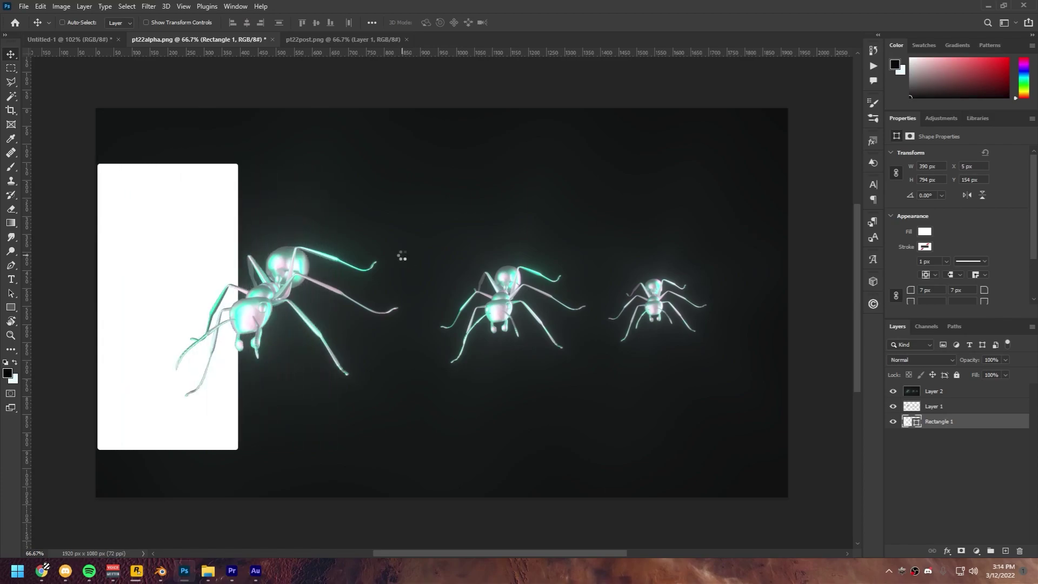
pyautogui.hotkey('shift', 'Right')
pyautogui.hotkey('shift', 'Right')
pyautogui.hotkey('shift', 'Right')
pyautogui.hotkey('shift', 'Right')
pyautogui.hotkey('shift', 'Right')
pyautogui.hotkey('shift', 'Right')
pyautogui.hotkey('shift', 'Right')
pyautogui.hotkey('shift', 'Right')
pyautogui.hotkey('shift', 'Right')
pyautogui.hotkey('shift', 'Right')
pyautogui.hotkey('shift', 'Right')
pyautogui.hotkey('shift', 'Right')
pyautogui.hotkey('shift', 'Right')
pyautogui.hotkey('shift', 'Right')
pyautogui.hotkey('shift', 'Right')
pyautogui.hotkey('shift', 'Right')
pyautogui.hotkey('shift', 'Right')
pyautogui.hotkey('shift', 'Right')
pyautogui.hotkey('shift', 'Right')
pyautogui.hotkey('shift', 'Right')
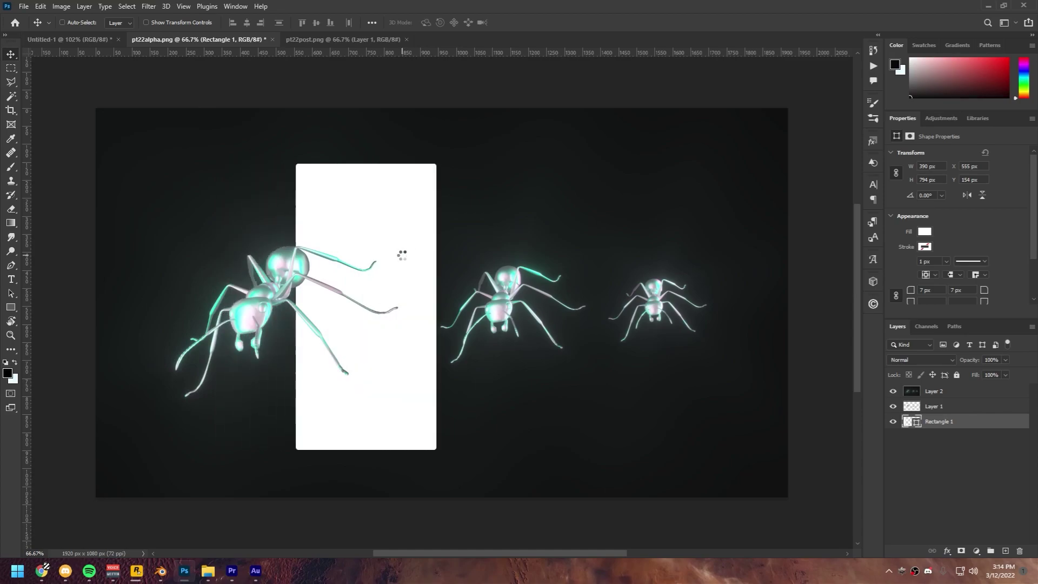
pyautogui.hotkey('shift', 'Right')
pyautogui.hotkey('shift', 'Right')
pyautogui.hotkey('shift', 'Right')
pyautogui.hotkey('shift', 'Right')
pyautogui.hotkey('shift', 'Right')
pyautogui.hotkey('shift', 'Right')
pyautogui.hotkey('shift', 'Right')
pyautogui.hotkey('shift', 'Right')
pyautogui.hotkey('shift', 'Right')
pyautogui.hotkey('shift', 'Right')
pyautogui.hotkey('shift', 'Right')
pyautogui.hotkey('shift', 'Right')
pyautogui.hotkey('shift', 'Right')
pyautogui.hotkey('shift', 'Right')
pyautogui.hotkey('shift', 'Right')
pyautogui.hotkey('shift', 'Right')
pyautogui.hotkey('shift', 'Right')
pyautogui.hotkey('shift', 'Right')
pyautogui.hotkey('shift', 'Right')
pyautogui.hotkey('shift', 'Right')
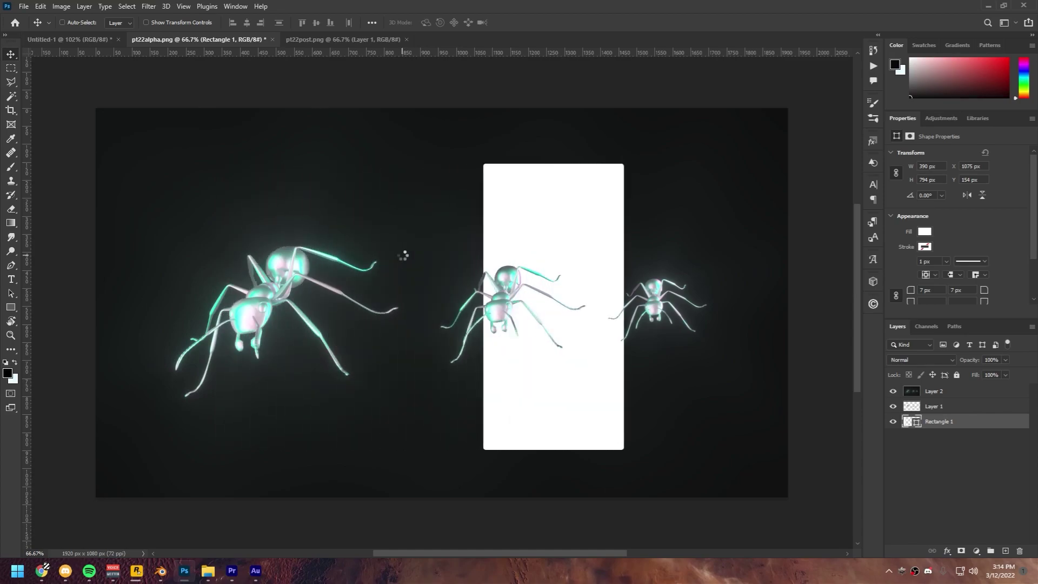
pyautogui.hotkey('shift', 'Right')
pyautogui.hotkey('shift', 'Right')
pyautogui.hotkey('shift', 'Right')
pyautogui.hotkey('shift', 'Right')
pyautogui.hotkey('shift', 'Right')
pyautogui.hotkey('shift', 'Right')
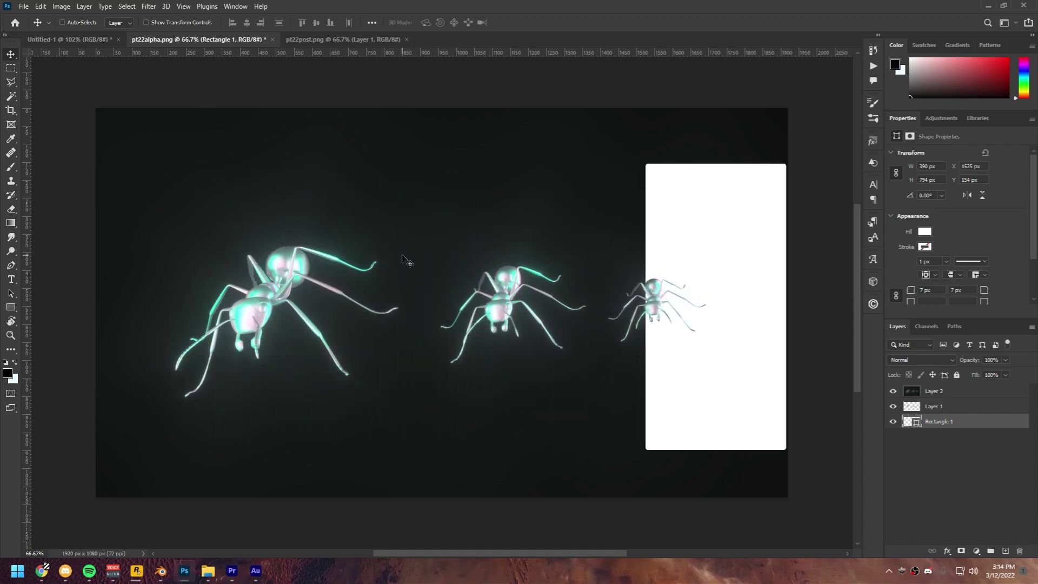
pyautogui.hotkey('shift', 'Left')
pyautogui.hotkey('shift', 'Left')
pyautogui.hotkey('shift', 'Left')
pyautogui.hotkey('shift', 'Left')
pyautogui.hotkey('shift', 'Left')
pyautogui.hotkey('shift', 'Left')
pyautogui.hotkey('shift', 'Left')
pyautogui.hotkey('shift', 'Left')
pyautogui.hotkey('shift', 'Left')
pyautogui.hotkey('shift', 'Left')
pyautogui.hotkey('shift', 'Left')
pyautogui.hotkey('shift', 'Left')
pyautogui.hotkey('shift', 'Left')
pyautogui.hotkey('shift', 'Left')
pyautogui.hotkey('shift', 'Left')
pyautogui.hotkey('shift', 'Left')
pyautogui.hotkey('shift', 'Left')
pyautogui.hotkey('shift', 'Left')
pyautogui.hotkey('shift', 'Left')
pyautogui.hotkey('shift', 'Left')
pyautogui.hotkey('shift', 'Left')
pyautogui.hotkey('shift', 'Left')
pyautogui.hotkey('shift', 'Left')
pyautogui.hotkey('shift', 'Left')
pyautogui.hotkey('shift', 'Left')
pyautogui.hotkey('shift', 'Left')
pyautogui.hotkey('shift', 'Left')
pyautogui.hotkey('shift', 'Left')
pyautogui.hotkey('shift', 'Left')
pyautogui.hotkey('shift', 'Left')
pyautogui.hotkey('shift', 'Left')
pyautogui.hotkey('shift', 'Left')
pyautogui.hotkey('shift', 'Left')
pyautogui.hotkey('shift', 'Left')
pyautogui.hotkey('shift', 'Left')
pyautogui.hotkey('shift', 'Left')
pyautogui.hotkey('shift', 'Left')
pyautogui.hotkey('shift', 'Left')
pyautogui.hotkey('shift', 'Left')
pyautogui.hotkey('shift', 'Left')
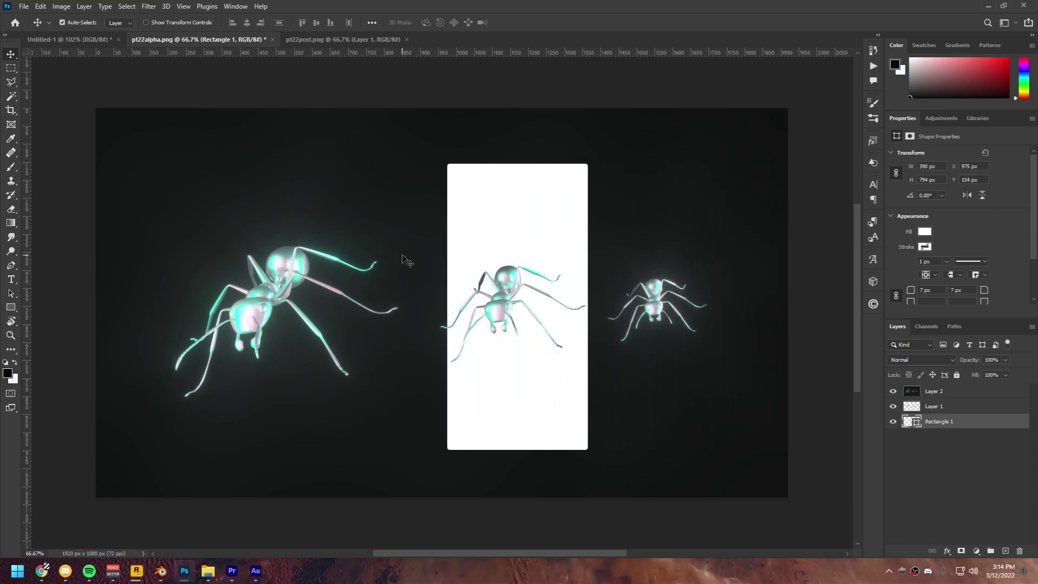
pyautogui.click(951, 468)
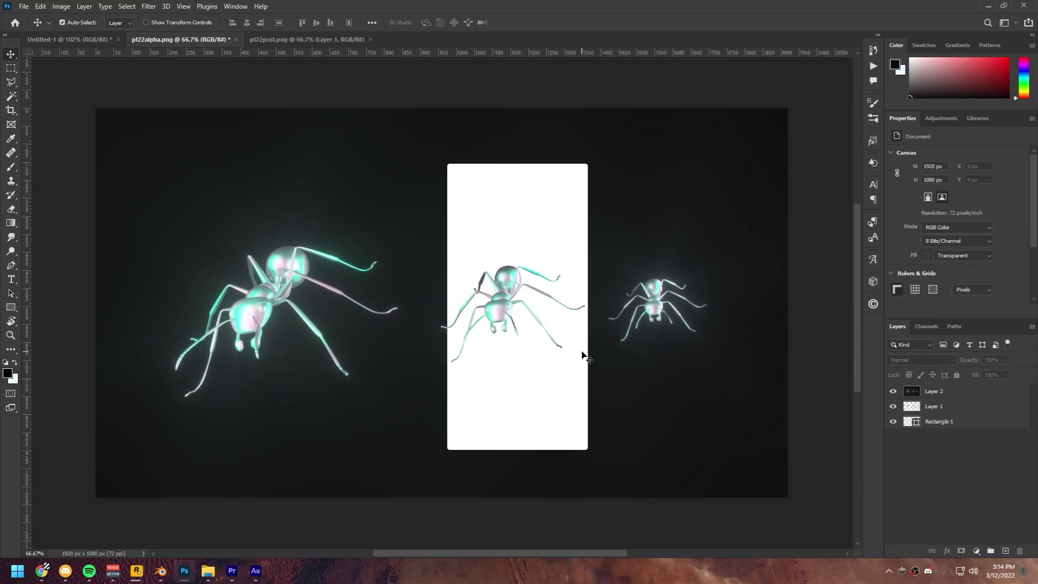